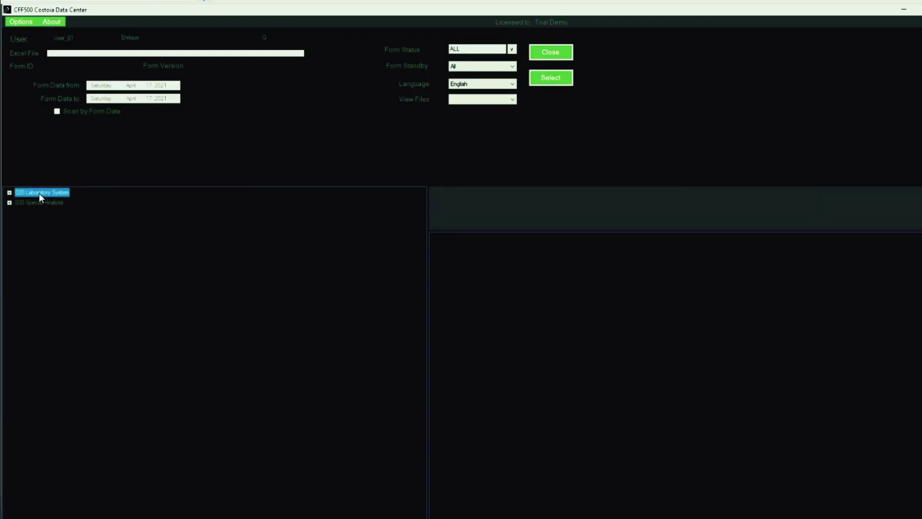
- Expand the Laboratory System form group in the Data Center catalogue
{"action": "left_click", "coordinate": [9, 192]}
- Create a new form from 020-010 DG-0050 Patient MF via its context menu
{"action": "left_click", "coordinate": [75, 205]}
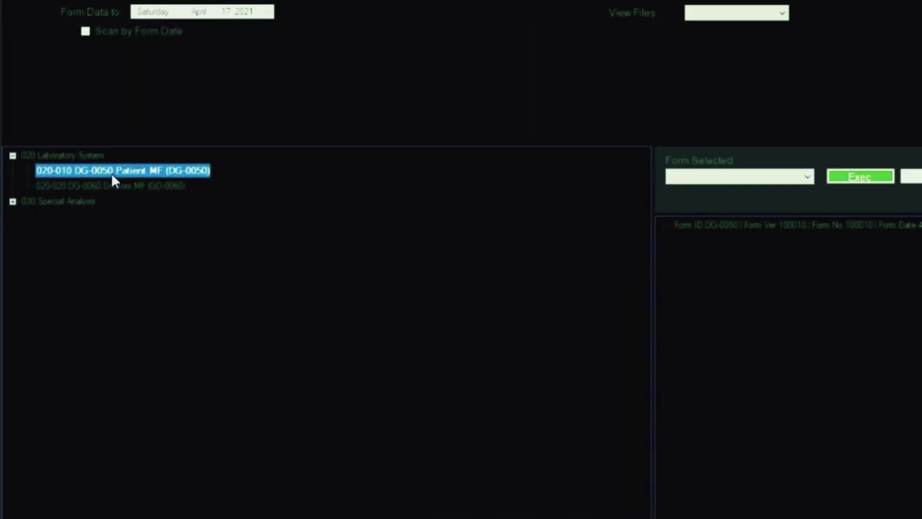
{"action": "right_click", "coordinate": [75, 204]}
{"action": "left_click", "coordinate": [147, 184]}
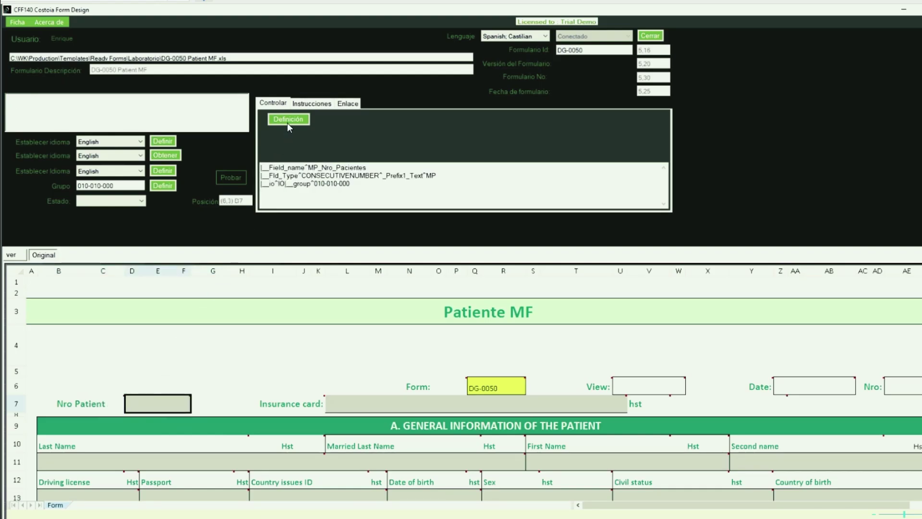
- Review the Nro Patient field definition, keeping its consecutive-number type, and select the field
{"action": "left_click", "coordinate": [289, 119]}
{"action": "left_click", "coordinate": [331, 125]}
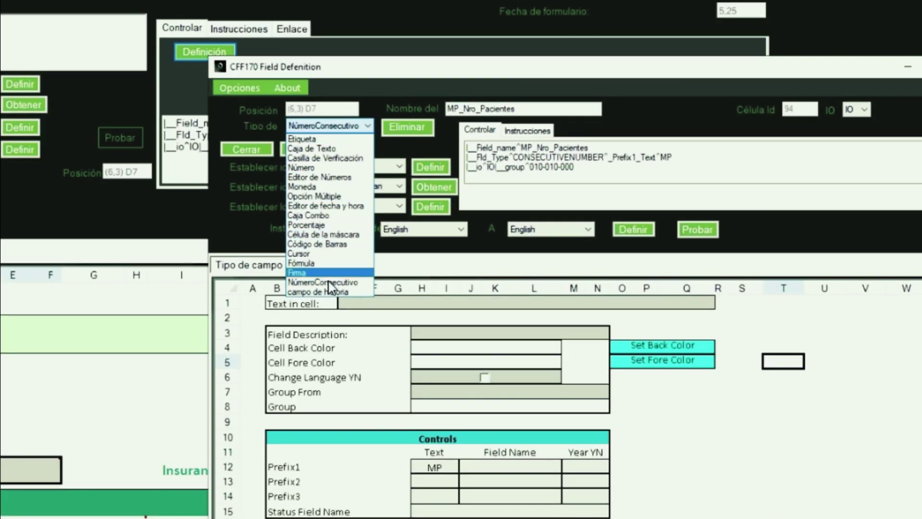
{"action": "left_click", "coordinate": [329, 284]}
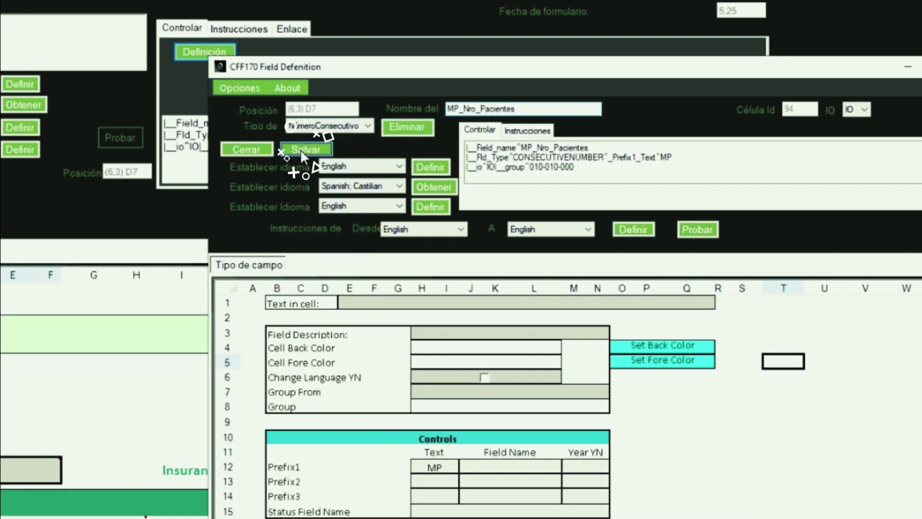
{"action": "left_click", "coordinate": [306, 149]}
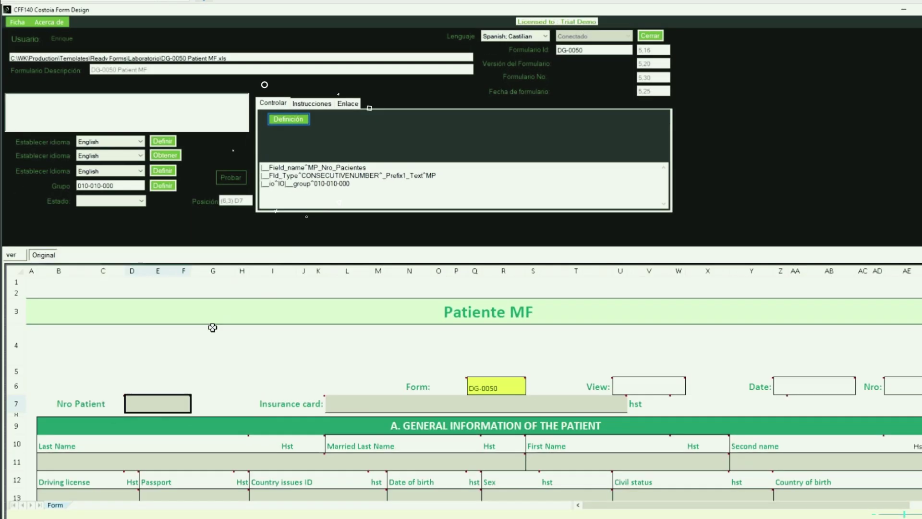
{"action": "left_click", "coordinate": [68, 406]}
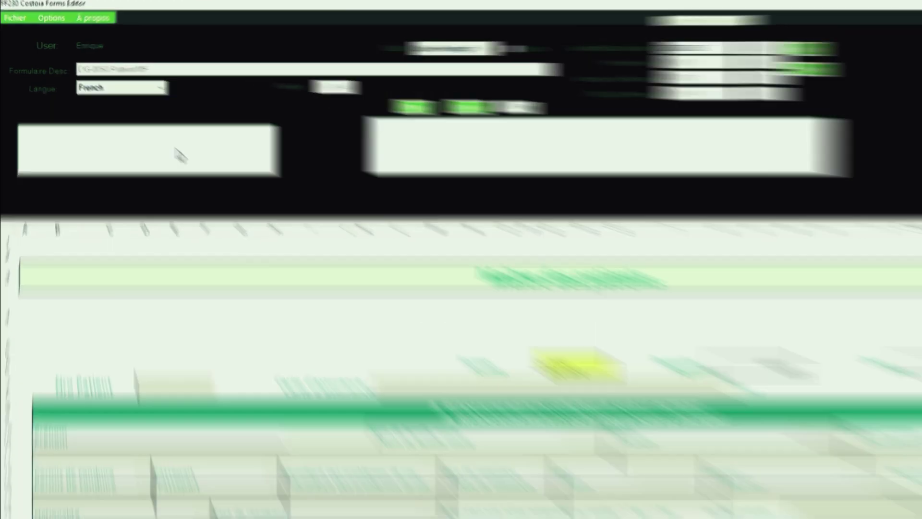
- Switch the form's display language from French to English
{"action": "left_click", "coordinate": [144, 81]}
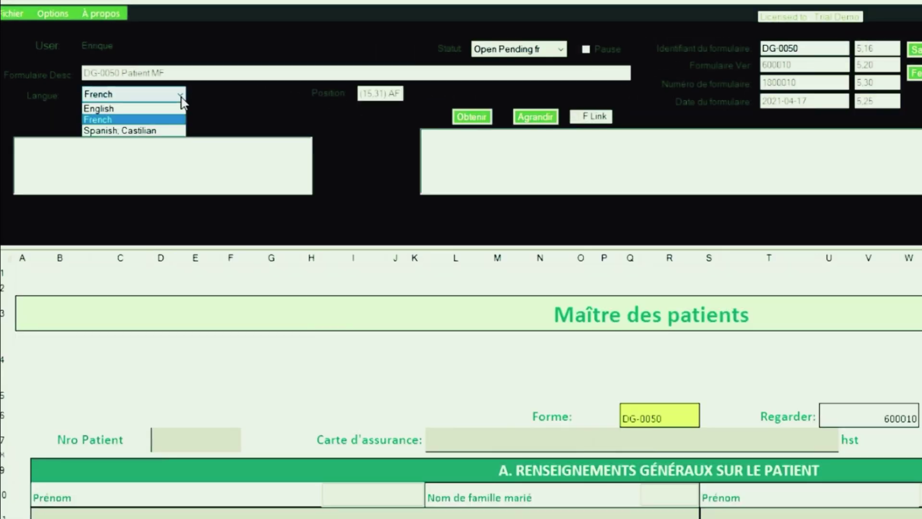
{"action": "left_click", "coordinate": [117, 109]}
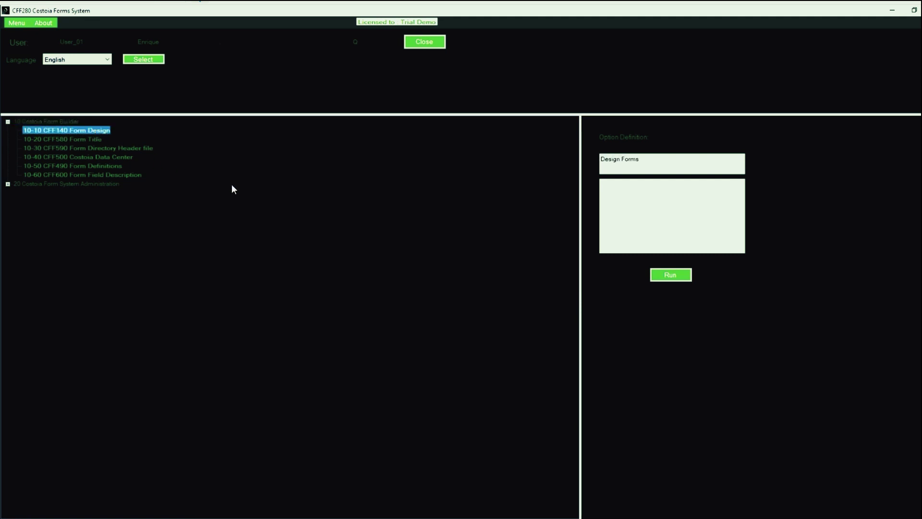
- Launch Form Design and load DG-0050 Patient MF.xls from the Laboratorio templates folder
{"action": "left_click", "coordinate": [668, 277]}
{"action": "left_click", "coordinate": [29, 39]}
{"action": "left_click", "coordinate": [60, 50]}
{"action": "double_click", "coordinate": [116, 169]}
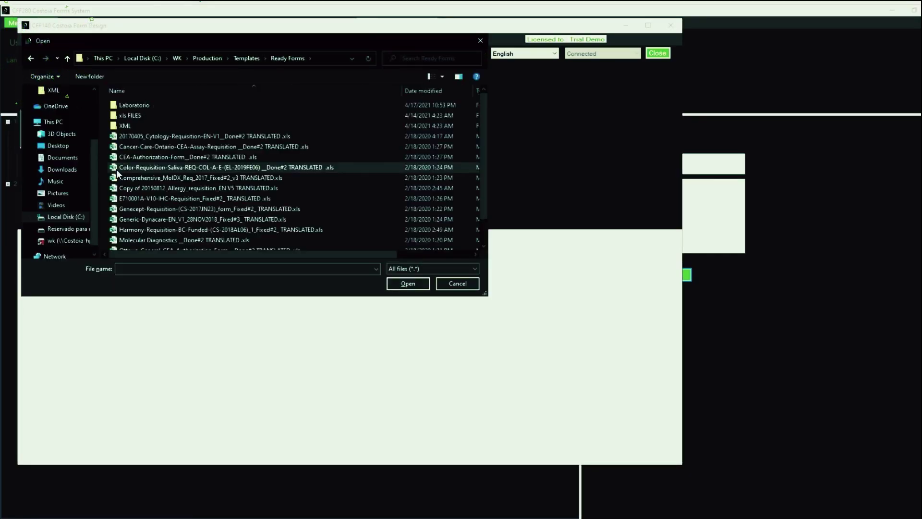
{"action": "double_click", "coordinate": [124, 106]}
{"action": "double_click", "coordinate": [147, 136]}
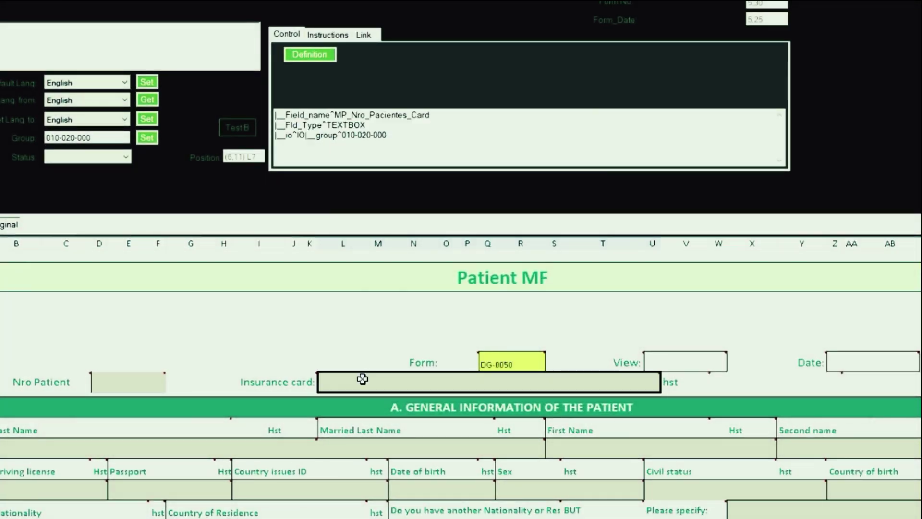
- Inspect the Nro Patient definition, then preview Last Name, other-nationality and Date fields
{"action": "left_click", "coordinate": [127, 381]}
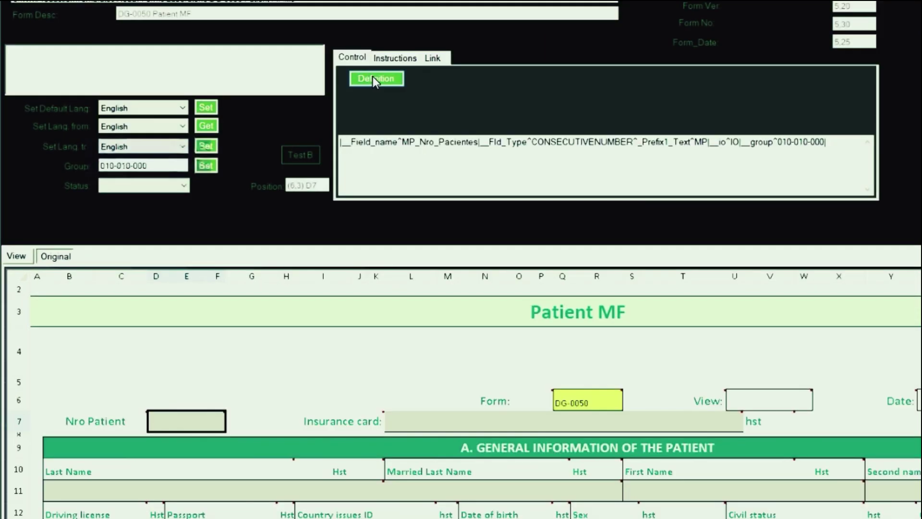
{"action": "left_click", "coordinate": [284, 124]}
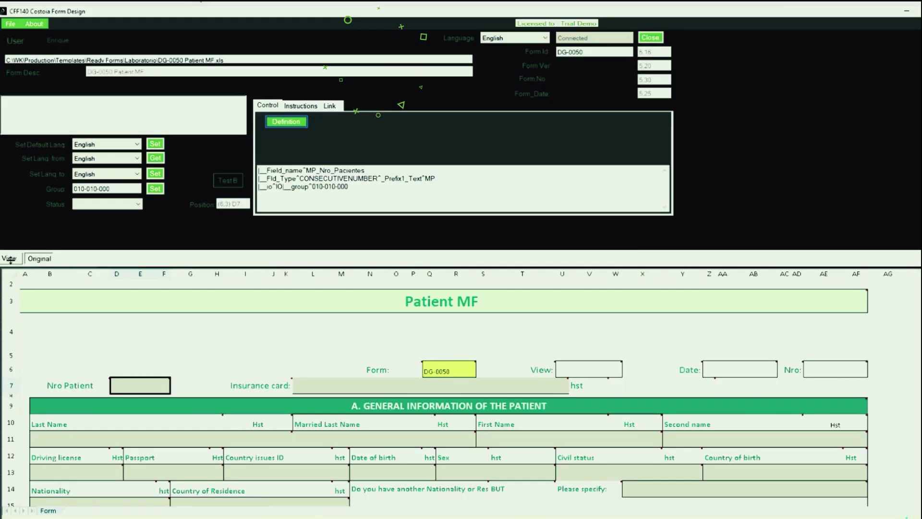
{"action": "left_click", "coordinate": [16, 256]}
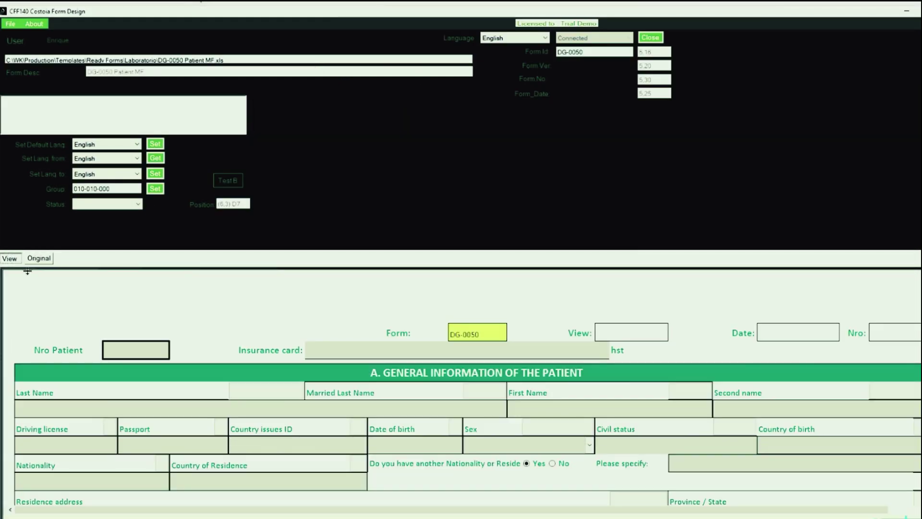
{"action": "left_click", "coordinate": [168, 404]}
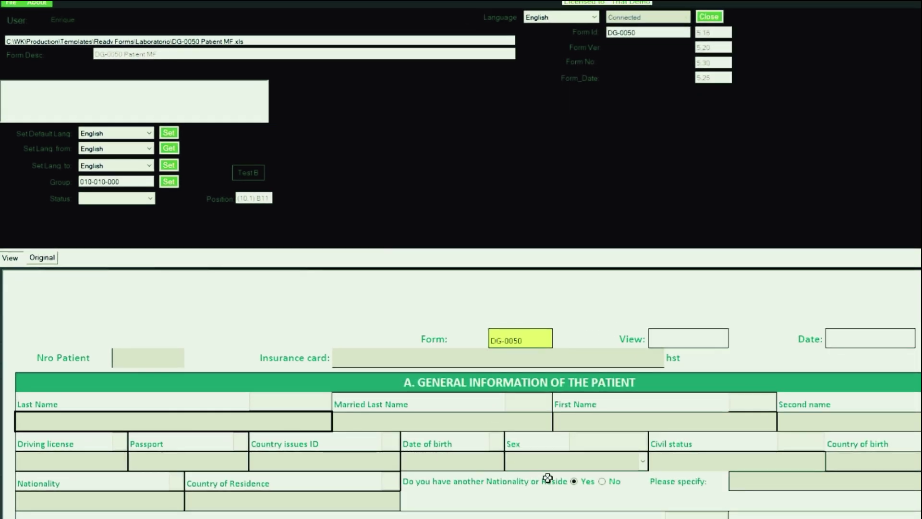
{"action": "left_click", "coordinate": [603, 485]}
{"action": "scroll", "coordinate": [603, 484], "scroll_direction": "right", "scroll_amount": 2}
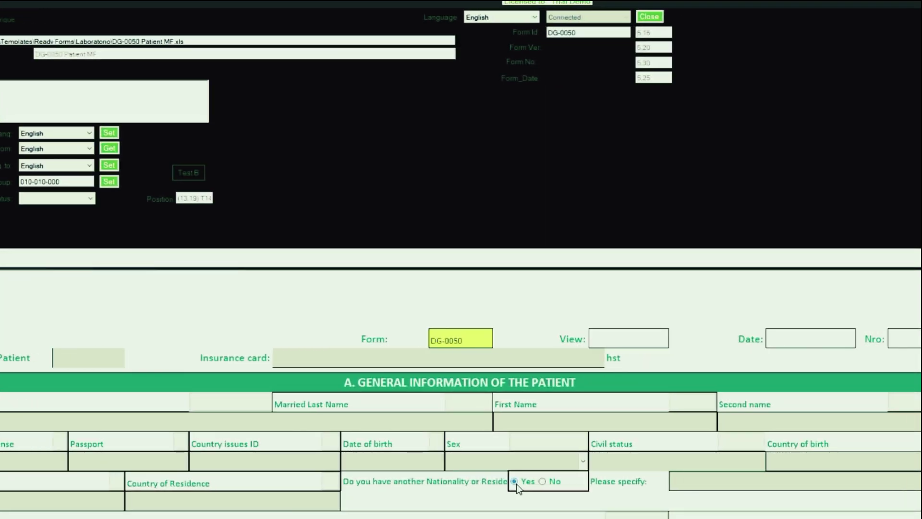
{"action": "left_click", "coordinate": [796, 342]}
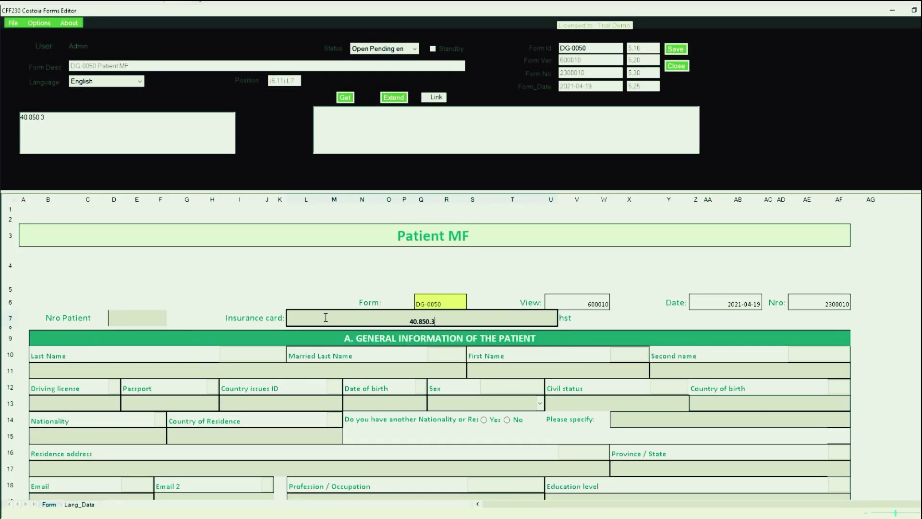
{"action": "left_click", "coordinate": [74, 371]}
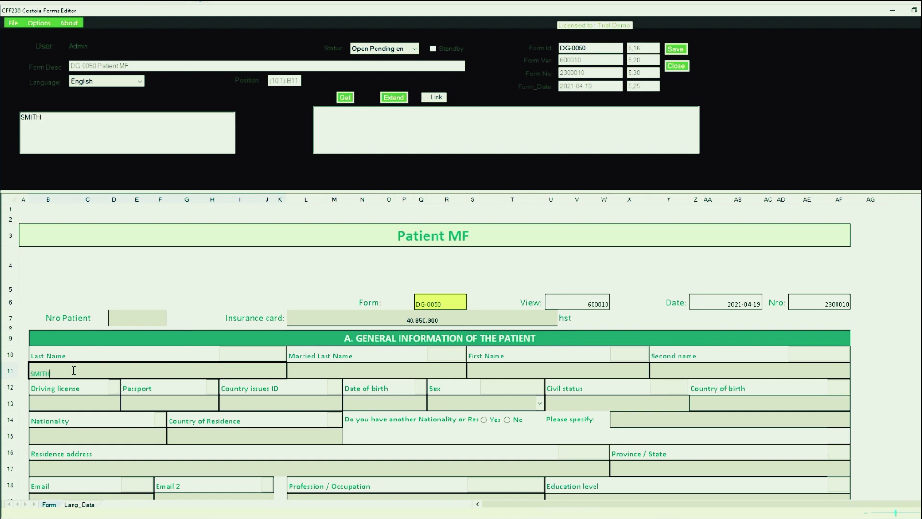
{"action": "key", "text": "Tab"}
{"action": "left_click", "coordinate": [539, 370]}
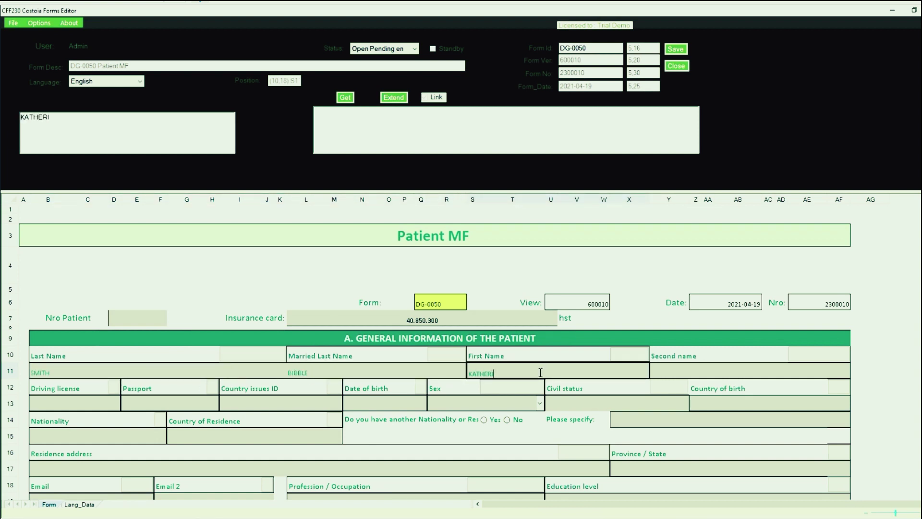
{"action": "left_click", "coordinate": [721, 369]}
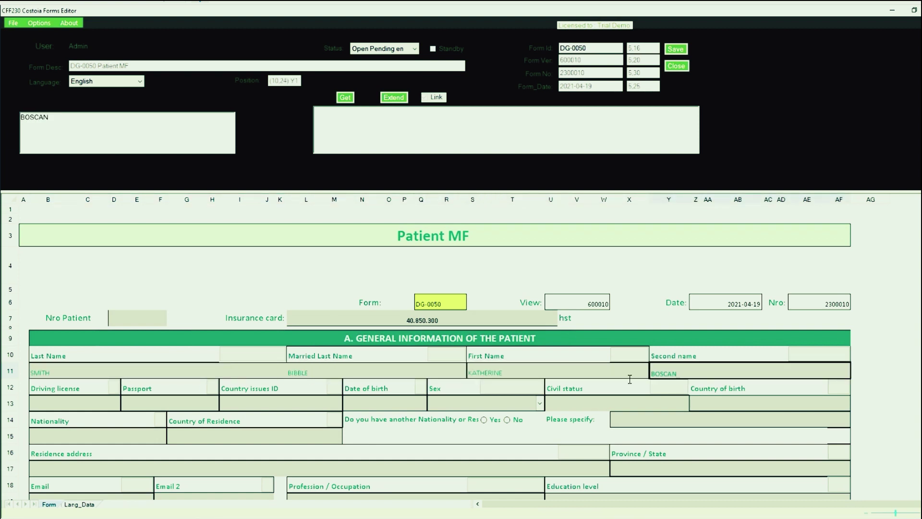
{"action": "left_click", "coordinate": [85, 403]}
{"action": "left_click", "coordinate": [281, 403]}
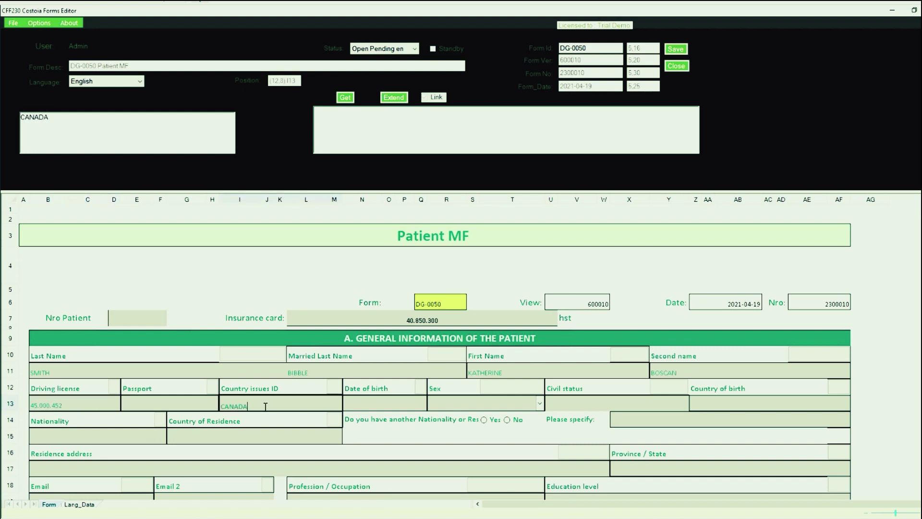
{"action": "type", "text": "CANADA"}
{"action": "left_click", "coordinate": [487, 403]}
{"action": "left_click", "coordinate": [607, 403]}
{"action": "type", "text": "MARRIED"}
{"action": "left_click", "coordinate": [741, 402]}
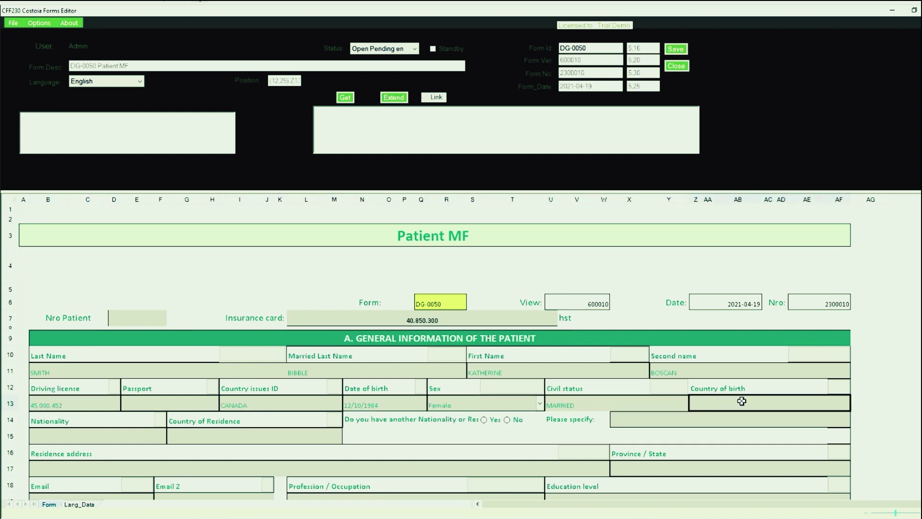
{"action": "left_click", "coordinate": [72, 438]}
{"action": "type", "text": "CANADA"}
{"action": "left_click", "coordinate": [245, 437]}
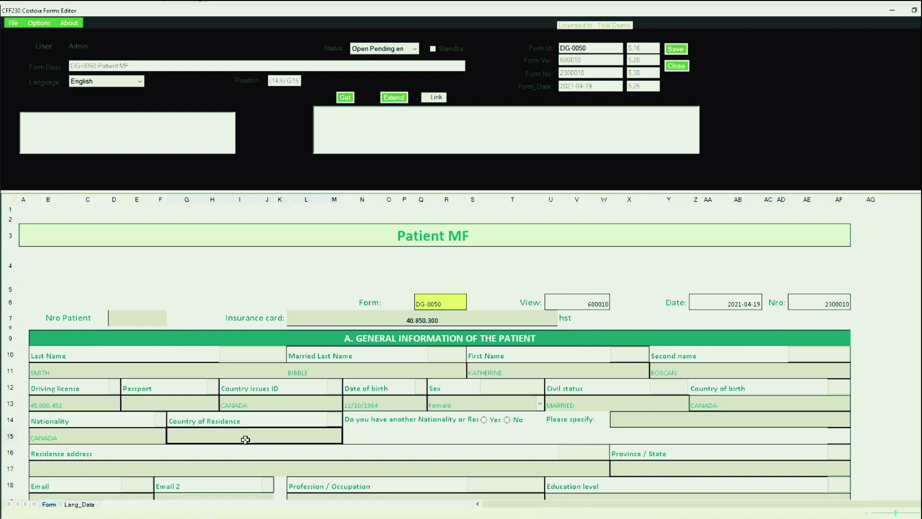
{"action": "type", "text": "CANADA"}
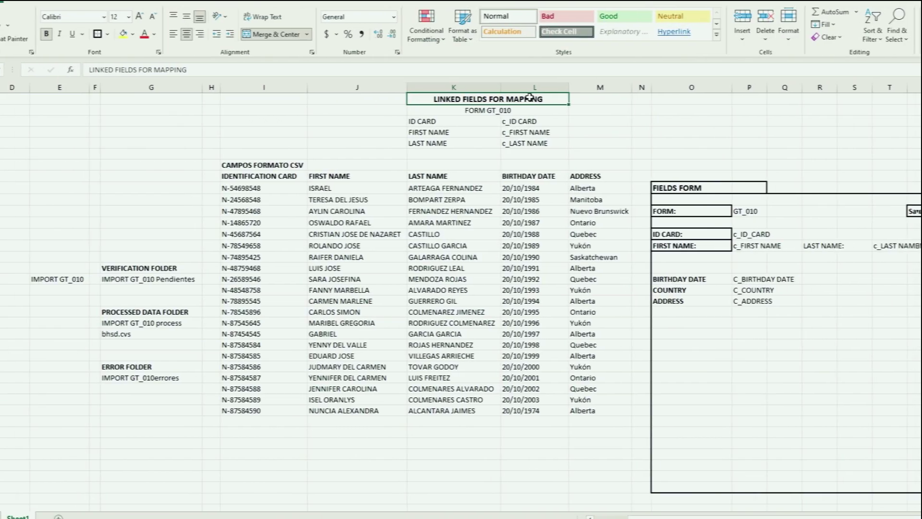
{"action": "left_click_drag", "start_coordinate": [440, 122], "coordinate": [440, 145]}
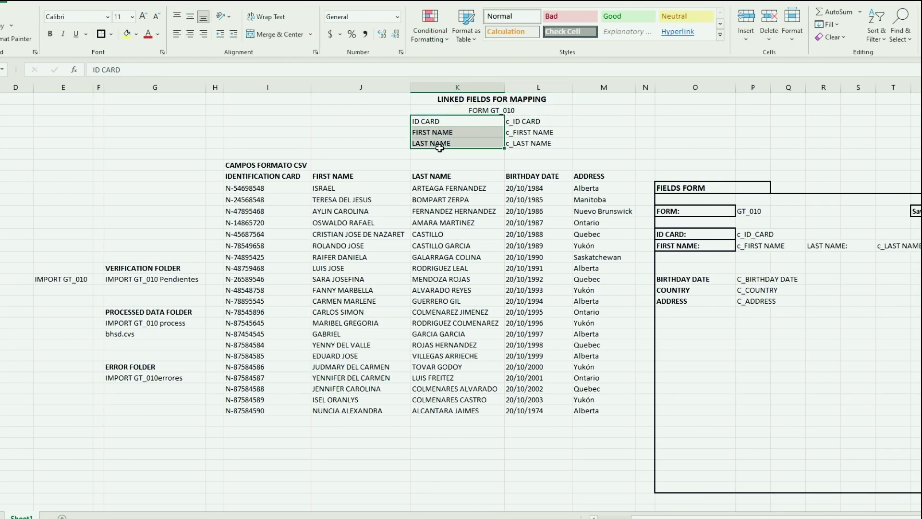
{"action": "left_click_drag", "start_coordinate": [529, 121], "coordinate": [529, 143]}
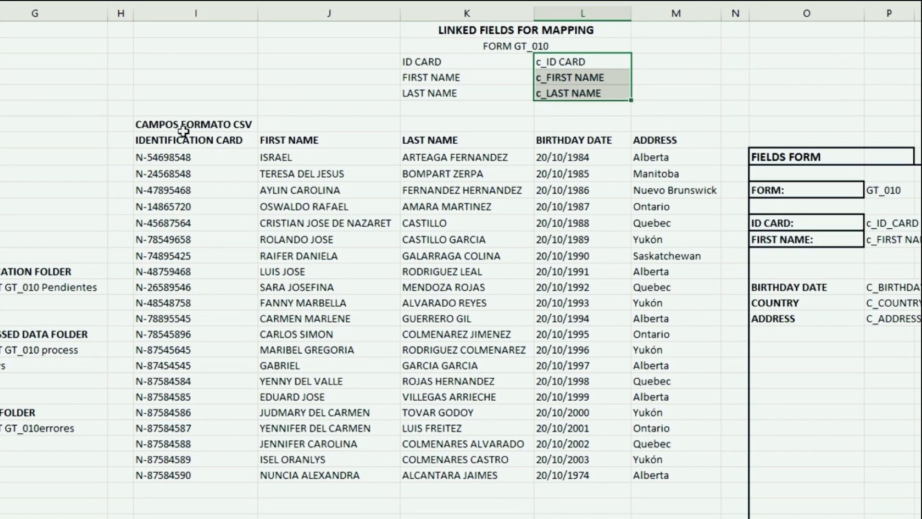
{"action": "left_click", "coordinate": [181, 126]}
{"action": "left_click_drag", "start_coordinate": [173, 140], "coordinate": [657, 477]}
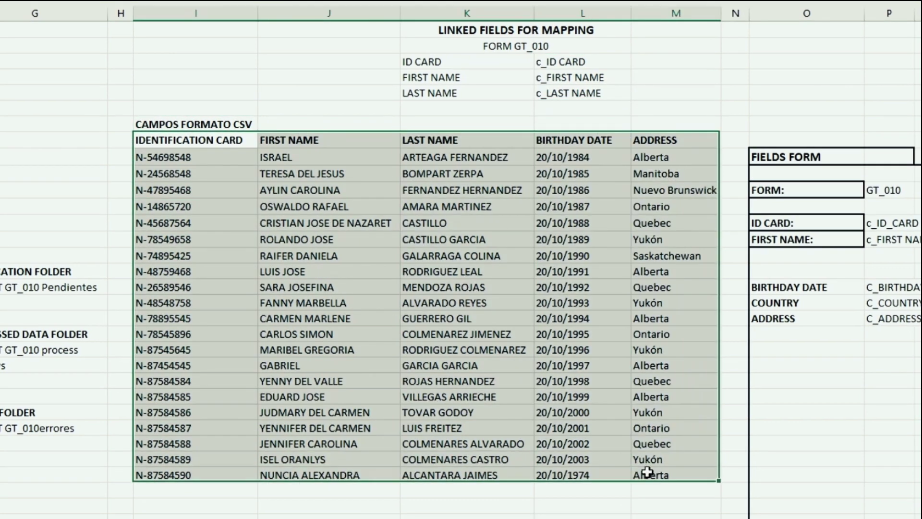
{"action": "left_click", "coordinate": [790, 157]}
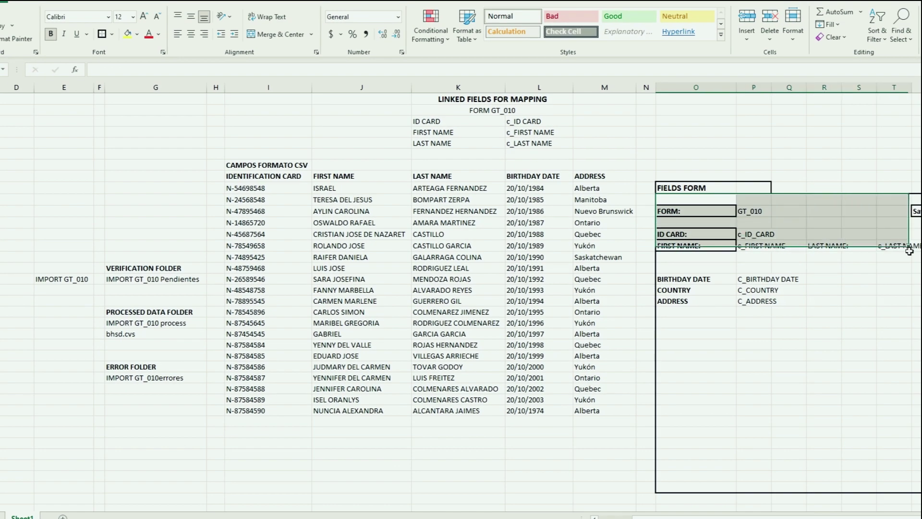
{"action": "mouse_move", "coordinate": [696, 188]}
{"action": "left_mouse_down"}
{"action": "mouse_move", "coordinate": [915, 426]}
{"action": "mouse_move", "coordinate": [915, 491]}
{"action": "left_mouse_up"}
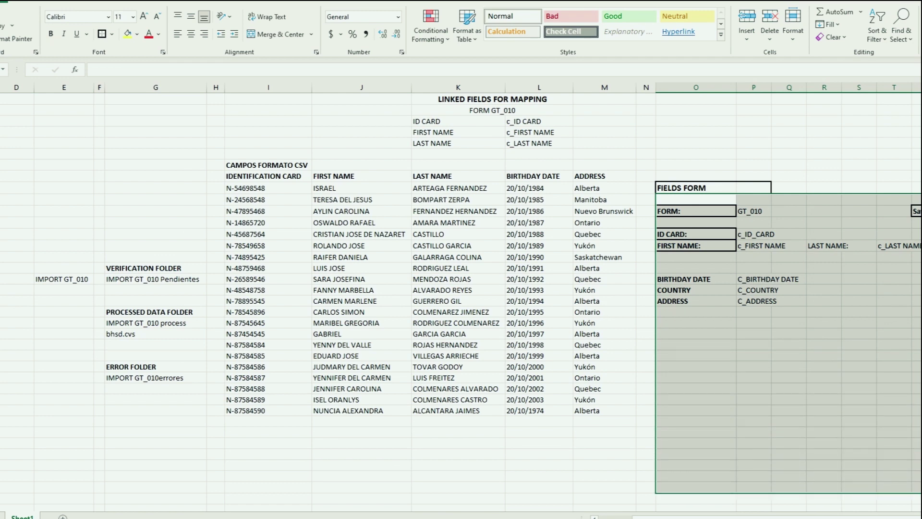
{"action": "left_click", "coordinate": [336, 177]}
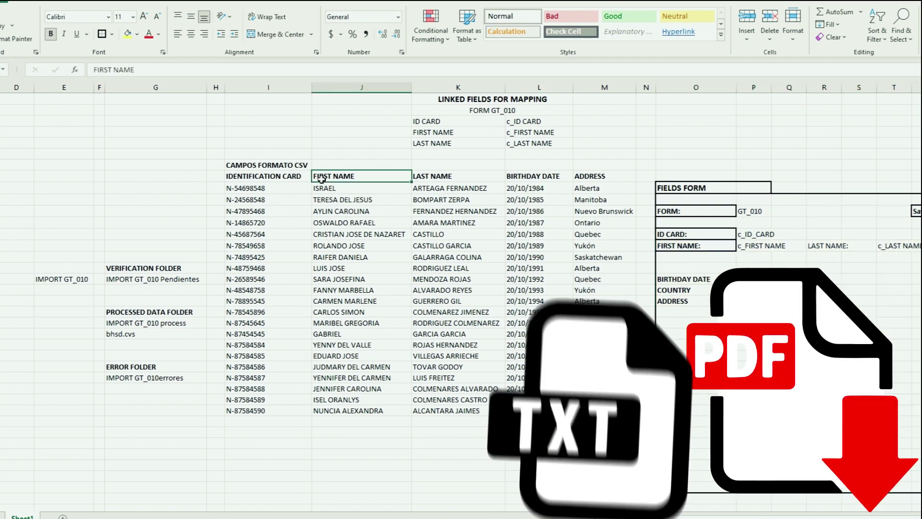
{"action": "left_click", "coordinate": [324, 188]}
{"action": "left_click", "coordinate": [613, 225]}
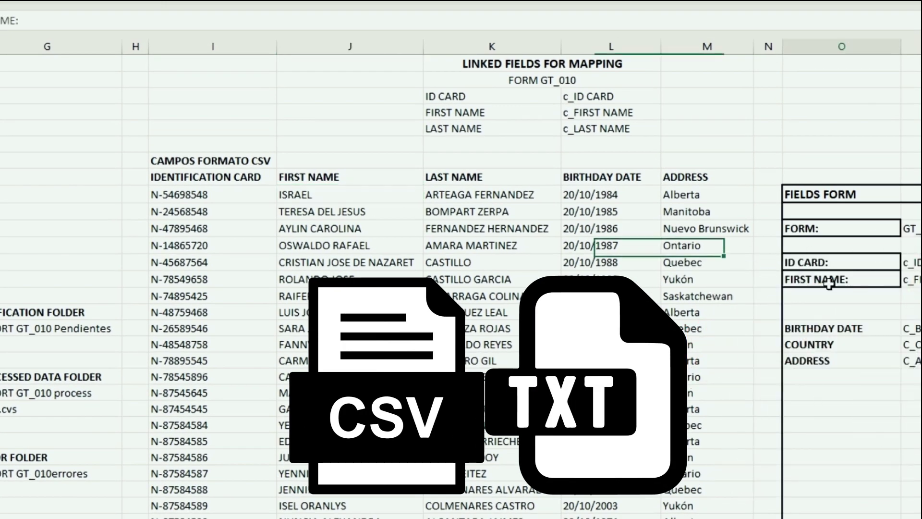
{"action": "left_click", "coordinate": [892, 274]}
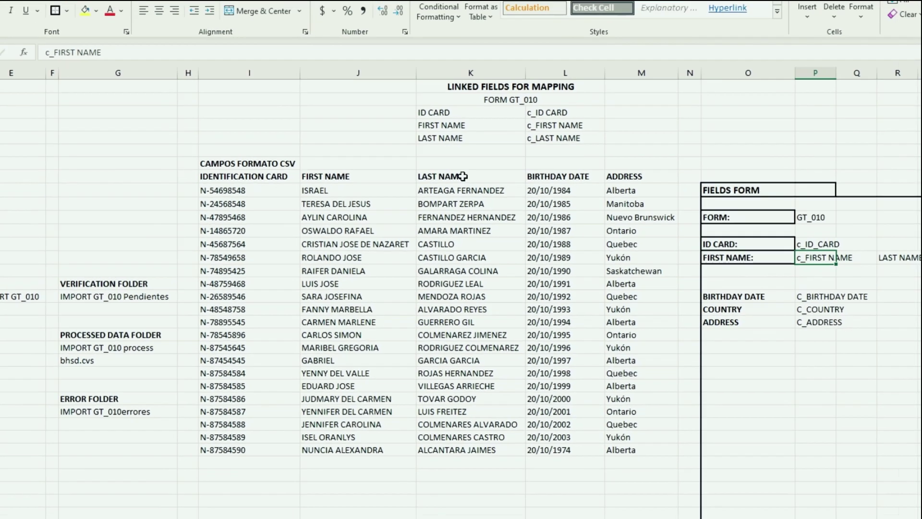
{"action": "left_click", "coordinate": [434, 177]}
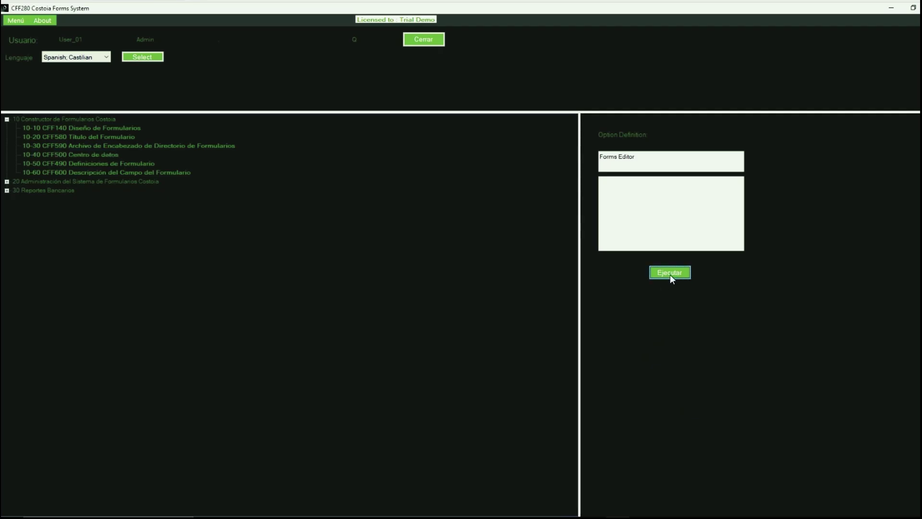
- Open the Data Center, expand 020 Laboratory System and open the Patient MF form
{"action": "left_click", "coordinate": [670, 274]}
{"action": "left_click", "coordinate": [571, 105]}
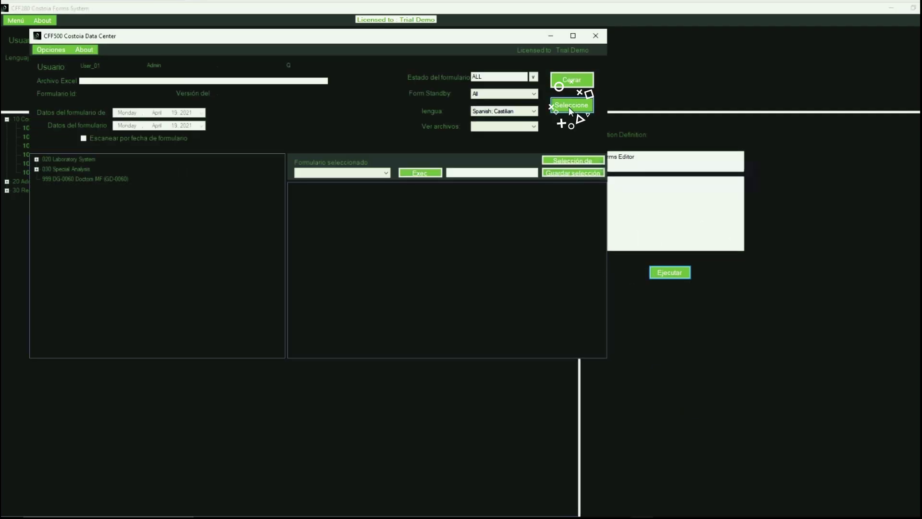
{"action": "left_click", "coordinate": [37, 159]}
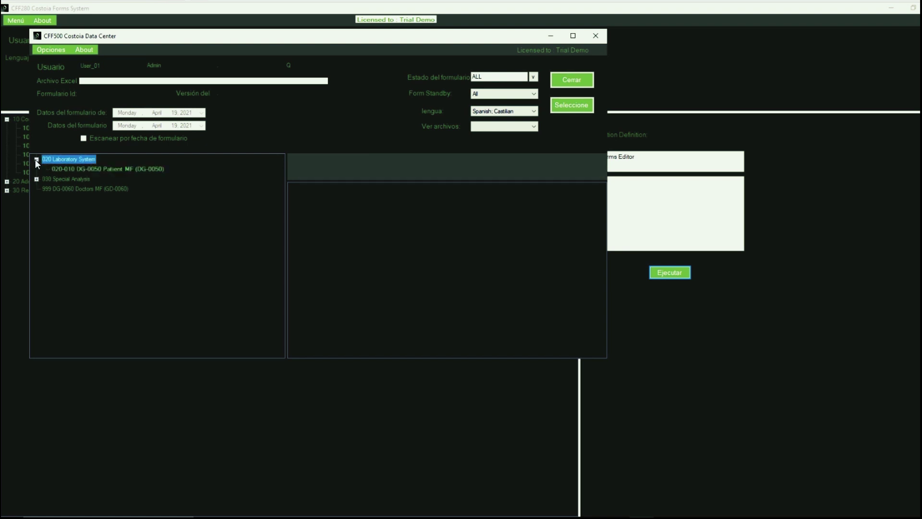
{"action": "double_click", "coordinate": [77, 168]}
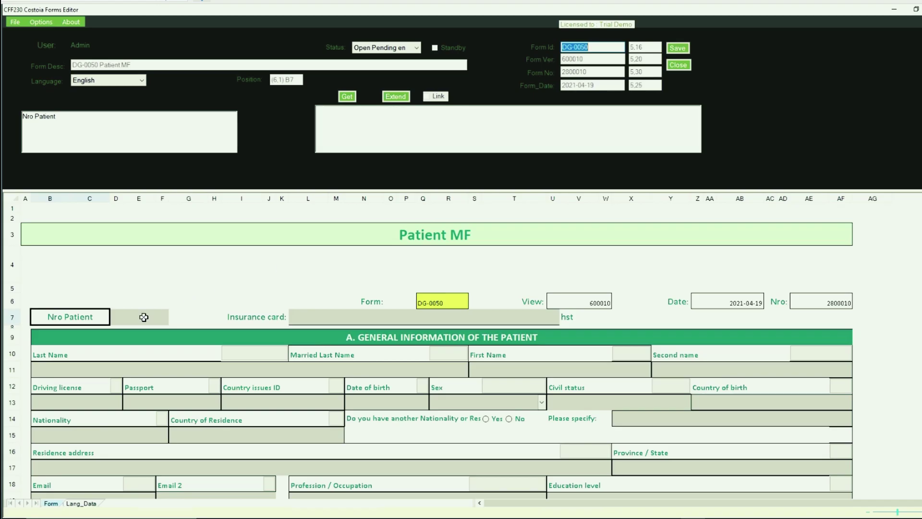
- Scan linked records from the patient number field and load the BOSCAN patient's data
{"action": "left_click", "coordinate": [144, 317]}
{"action": "right_click", "coordinate": [143, 320]}
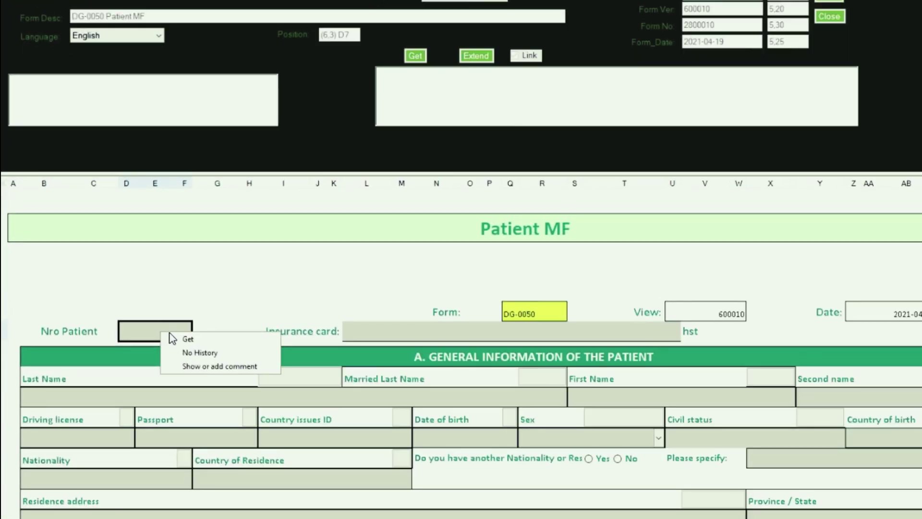
{"action": "left_click", "coordinate": [190, 336]}
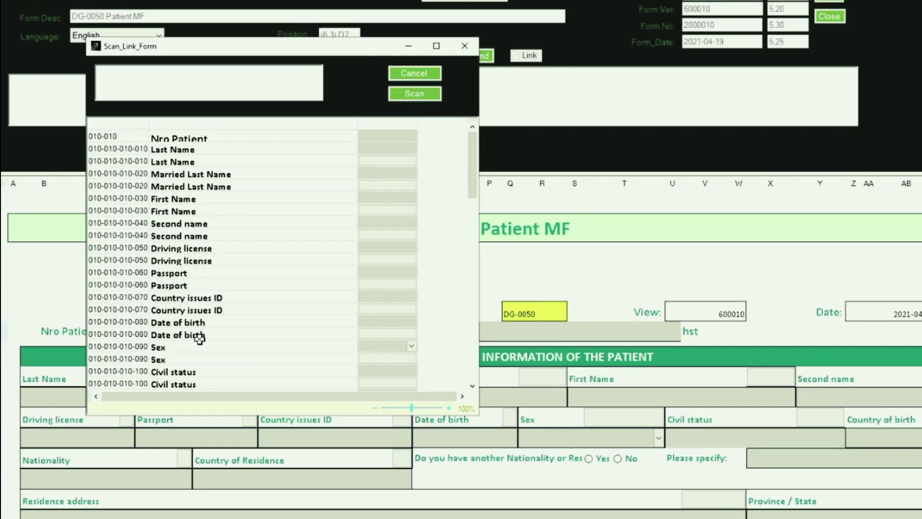
{"action": "left_click", "coordinate": [397, 95]}
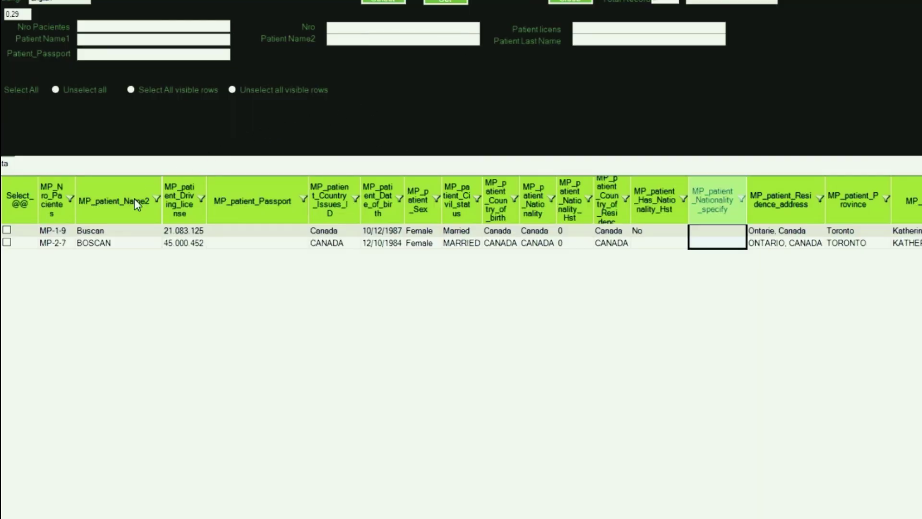
{"action": "left_click", "coordinate": [94, 243]}
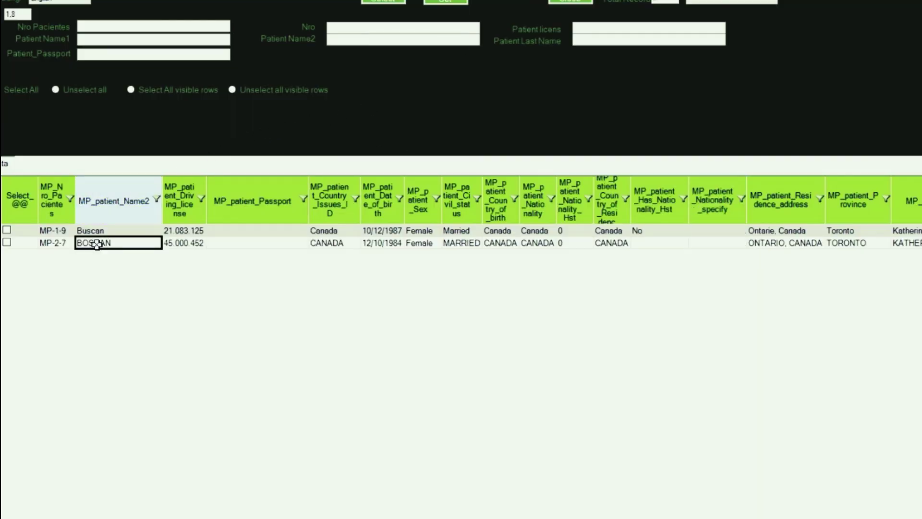
{"action": "right_click", "coordinate": [94, 243]}
{"action": "left_click", "coordinate": [128, 252]}
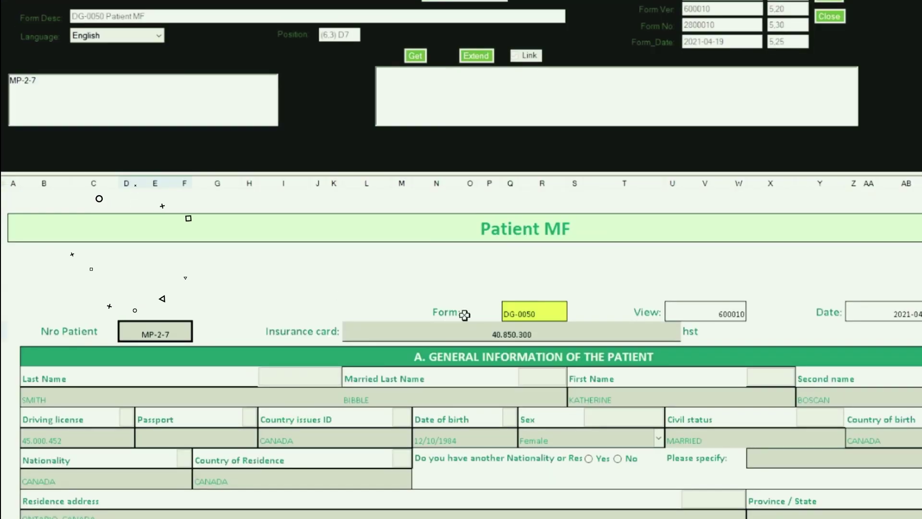
{"action": "left_click", "coordinate": [550, 331]}
{"action": "left_click", "coordinate": [169, 332]}
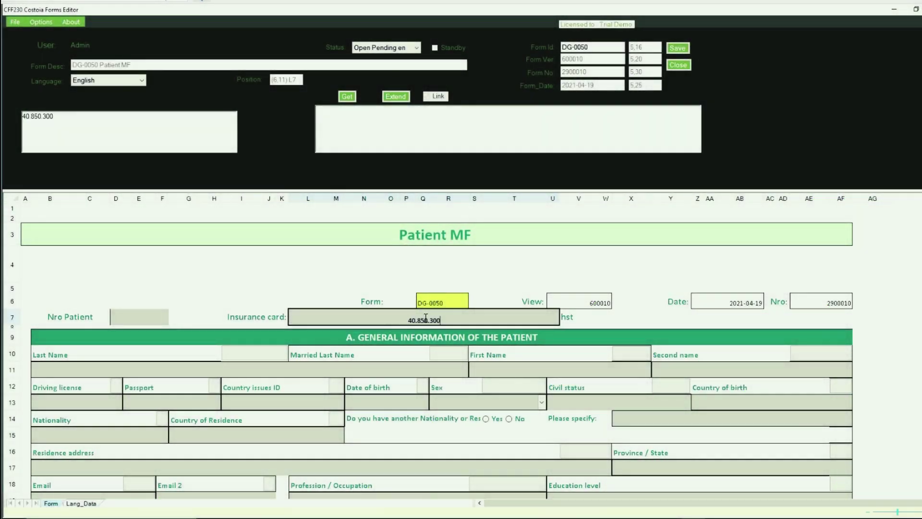
{"action": "left_click", "coordinate": [482, 300]}
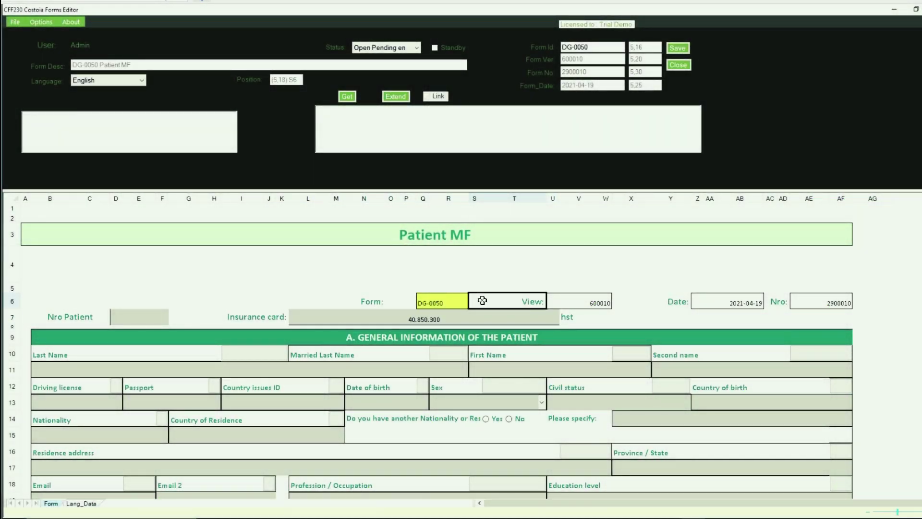
{"action": "left_click", "coordinate": [436, 319]}
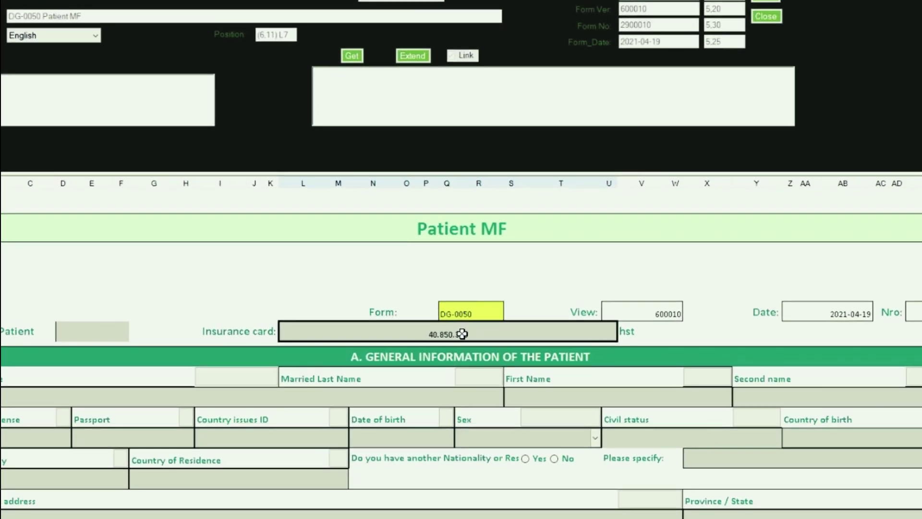
{"action": "right_click", "coordinate": [462, 334]}
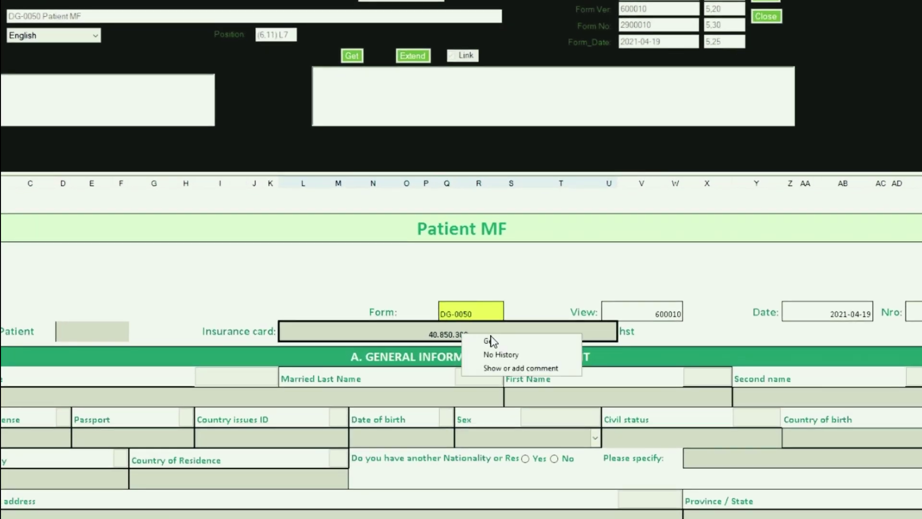
{"action": "left_click", "coordinate": [491, 340]}
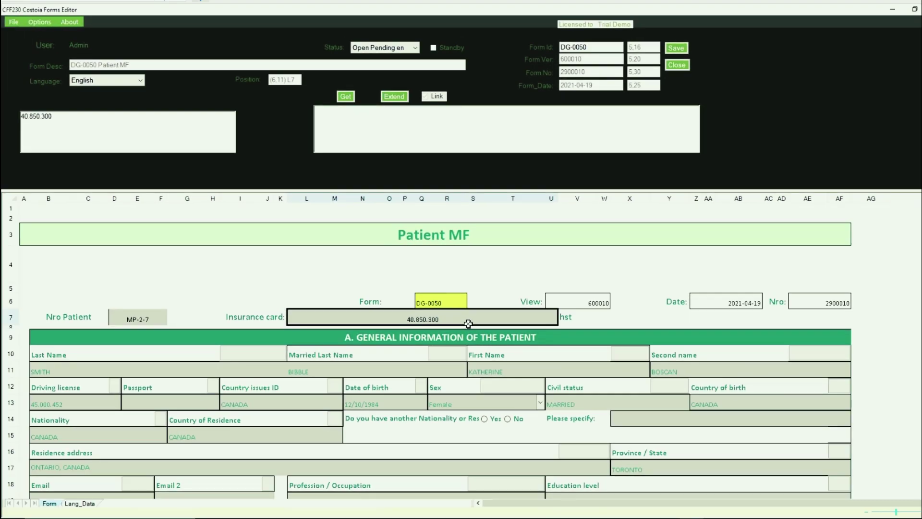
{"action": "left_click", "coordinate": [94, 368]}
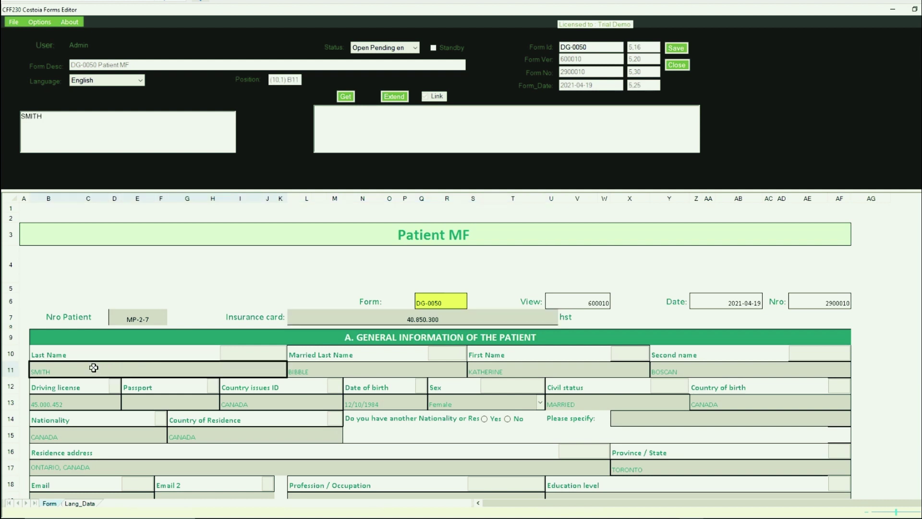
{"action": "left_click", "coordinate": [348, 371]}
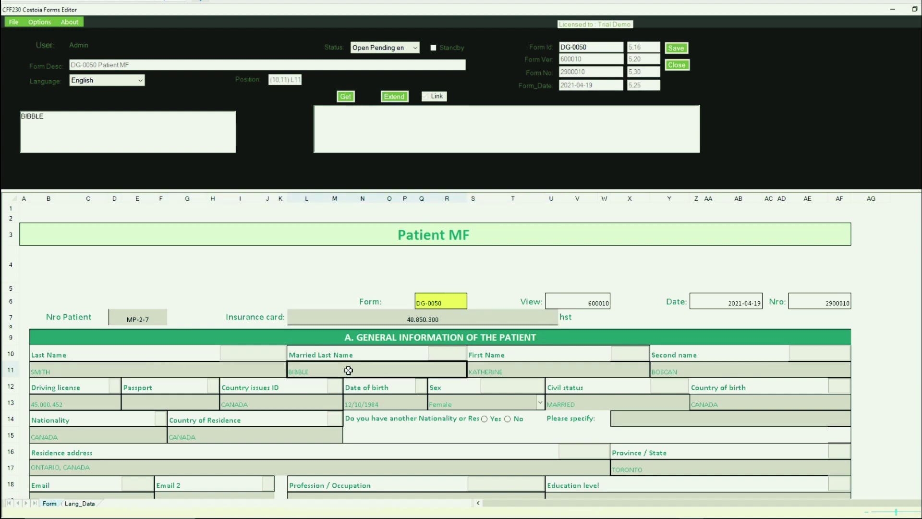
{"action": "left_click", "coordinate": [97, 434]}
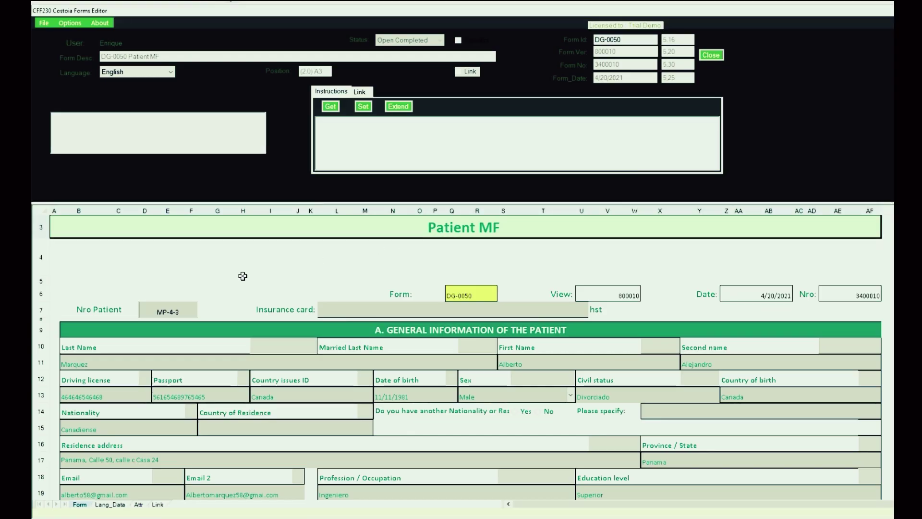
- Review the MP-4-3 record's patient number, insurance, licence and sex fields, then return to the Form Builder group
{"action": "left_click", "coordinate": [121, 314]}
{"action": "left_click", "coordinate": [289, 310]}
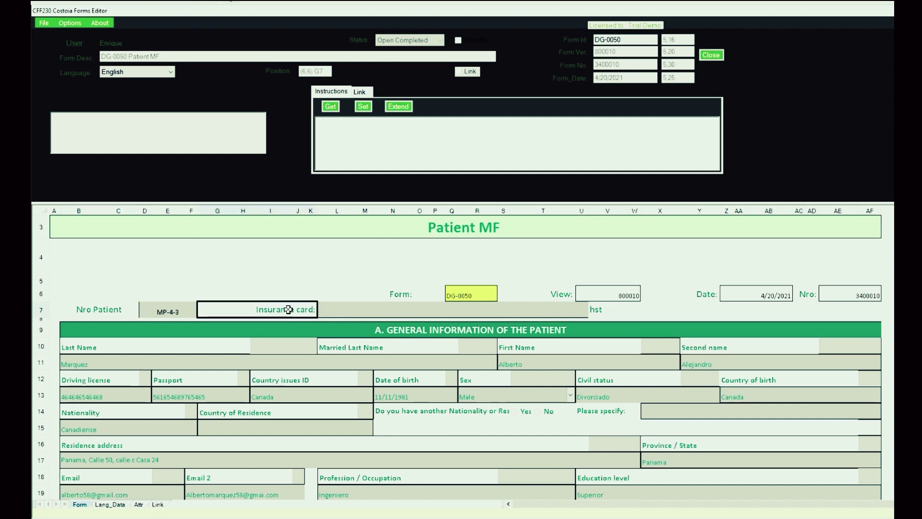
{"action": "left_click", "coordinate": [437, 329]}
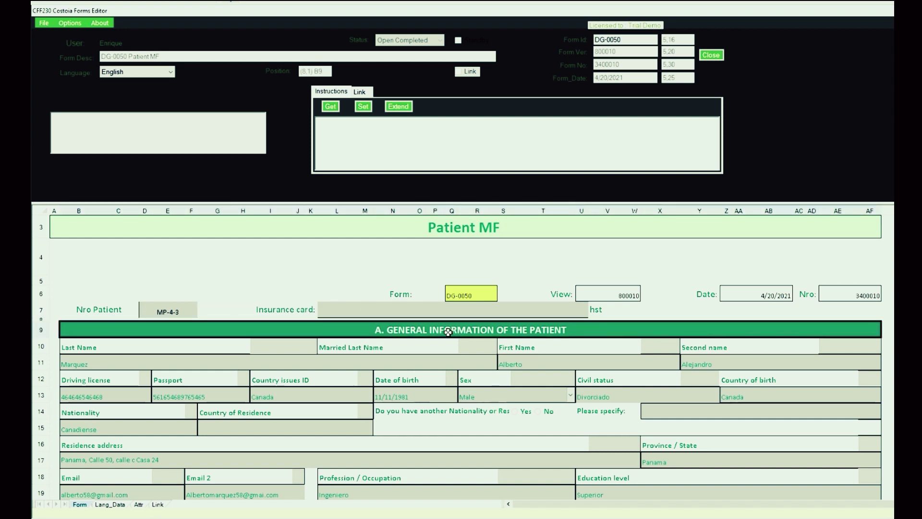
{"action": "left_click", "coordinate": [107, 379]}
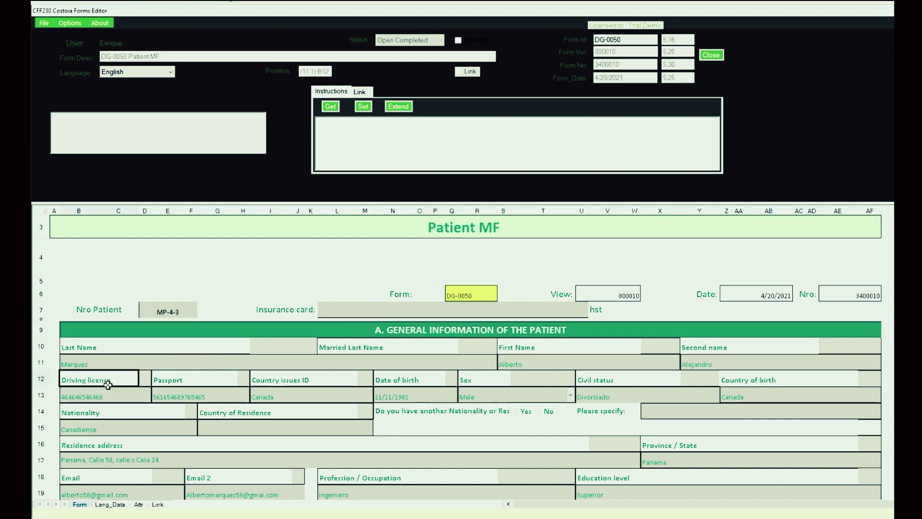
{"action": "left_click", "coordinate": [482, 380]}
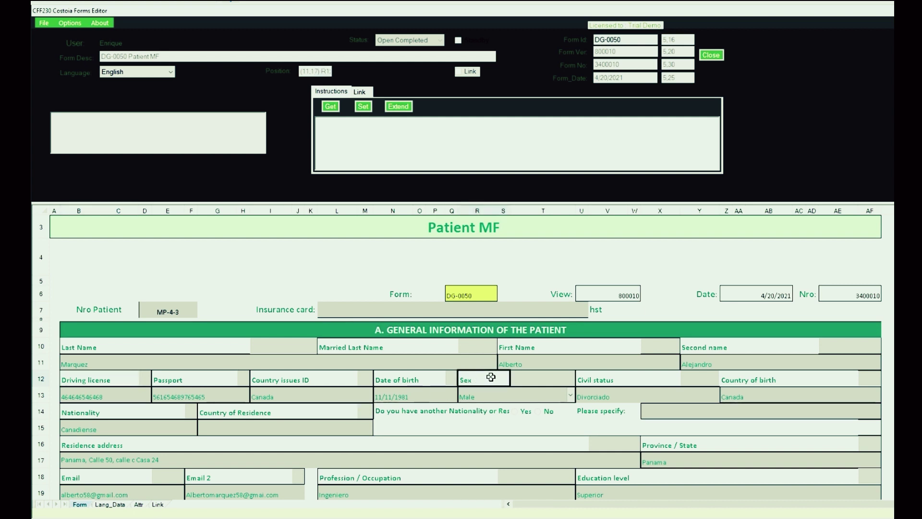
{"action": "key", "text": "Tab"}
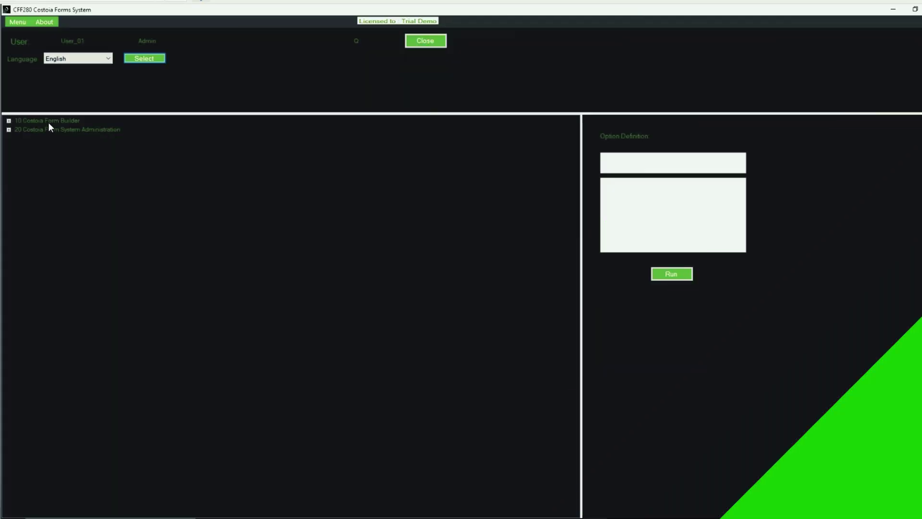
{"action": "left_click", "coordinate": [48, 120]}
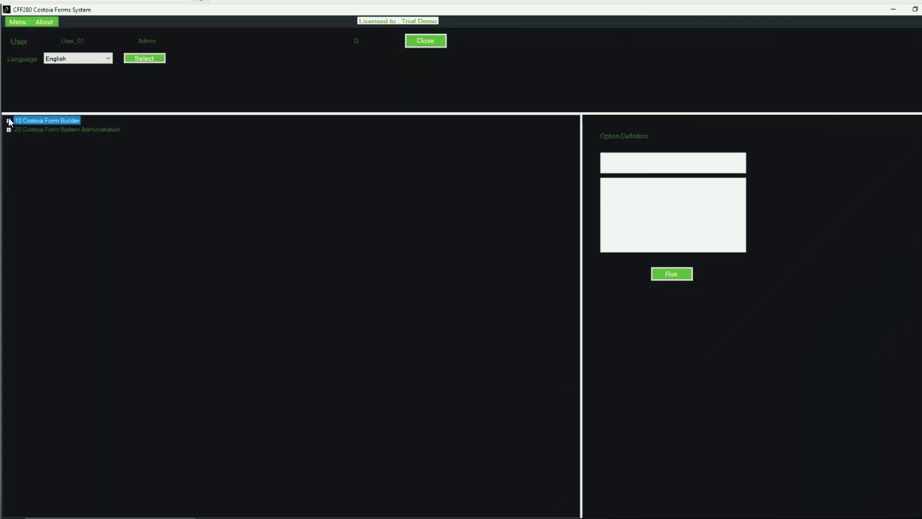
- Reopen a Patient MF record in the Forms Editor from the Data Center's Laboratory System list
{"action": "left_click", "coordinate": [9, 120]}
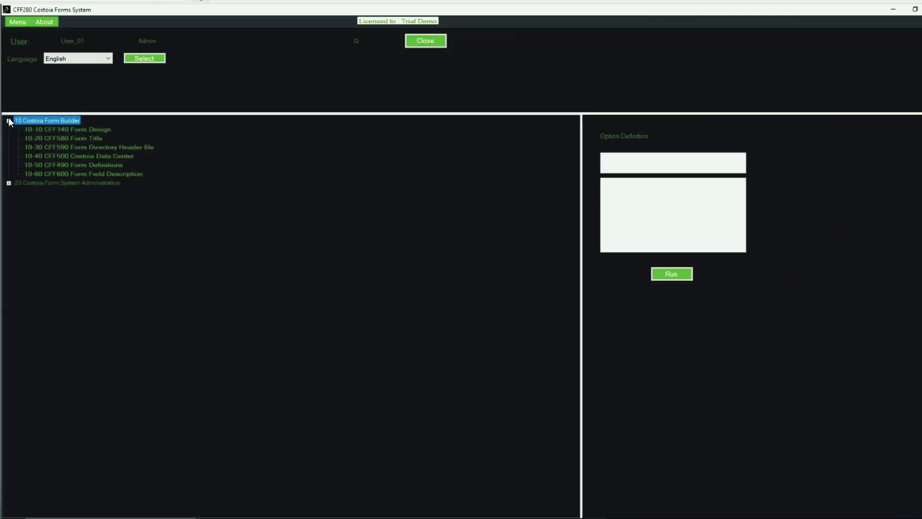
{"action": "left_click", "coordinate": [92, 155]}
{"action": "left_click", "coordinate": [672, 274]}
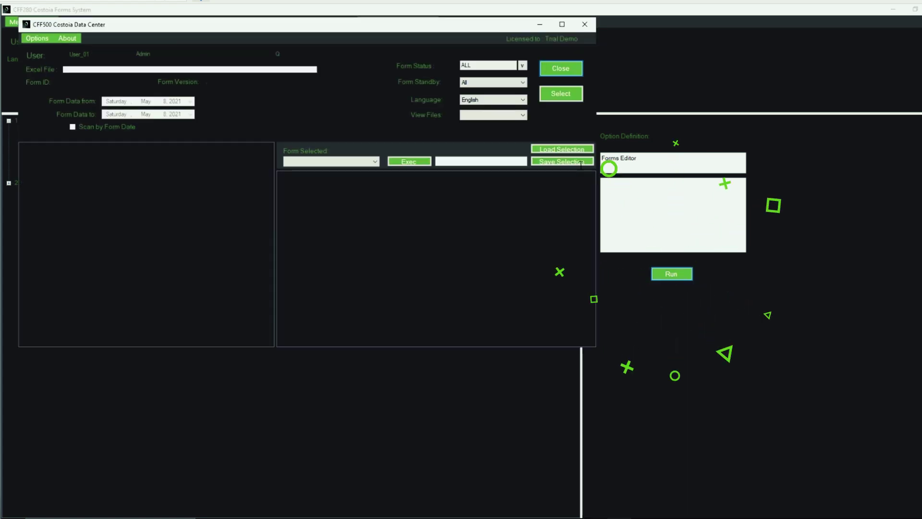
{"action": "left_click", "coordinate": [562, 93]}
{"action": "left_click", "coordinate": [25, 147]}
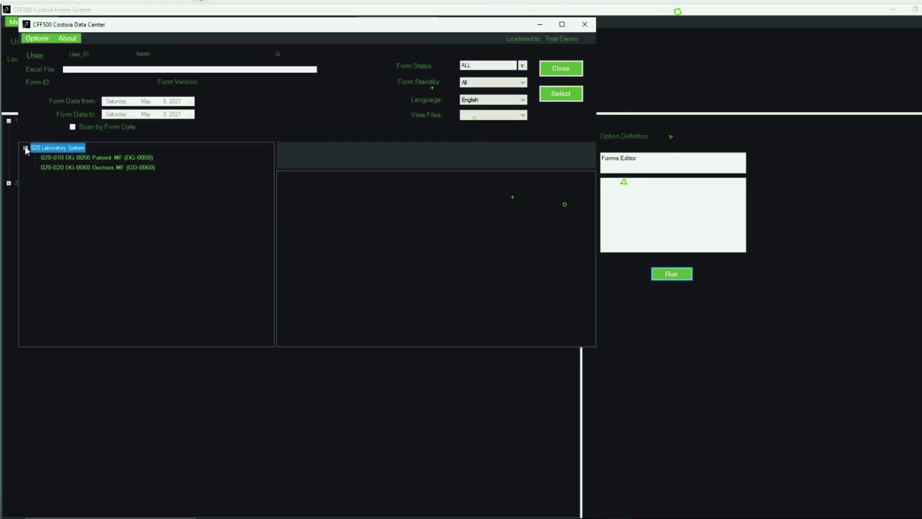
{"action": "left_click", "coordinate": [96, 158]}
{"action": "right_click", "coordinate": [404, 204]}
{"action": "left_click", "coordinate": [515, 209]}
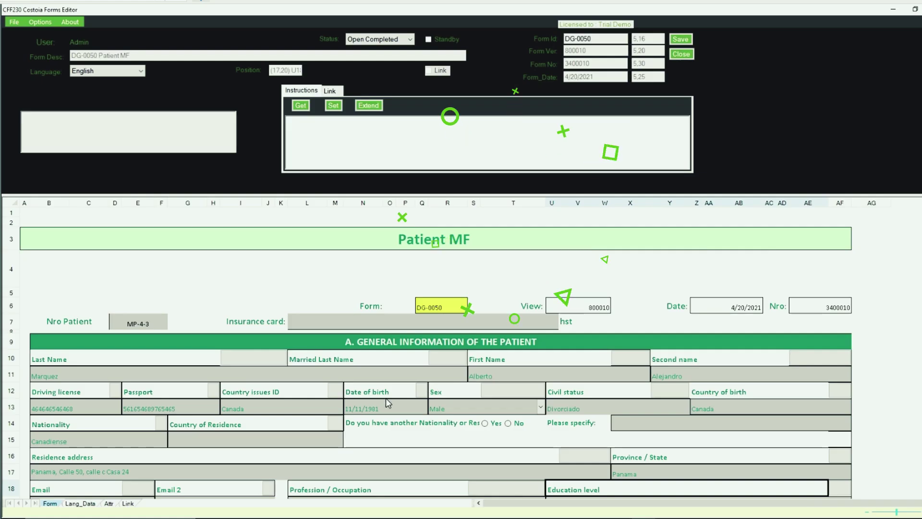
{"action": "left_click", "coordinate": [148, 409]}
{"action": "type", "text": "2020202020"}
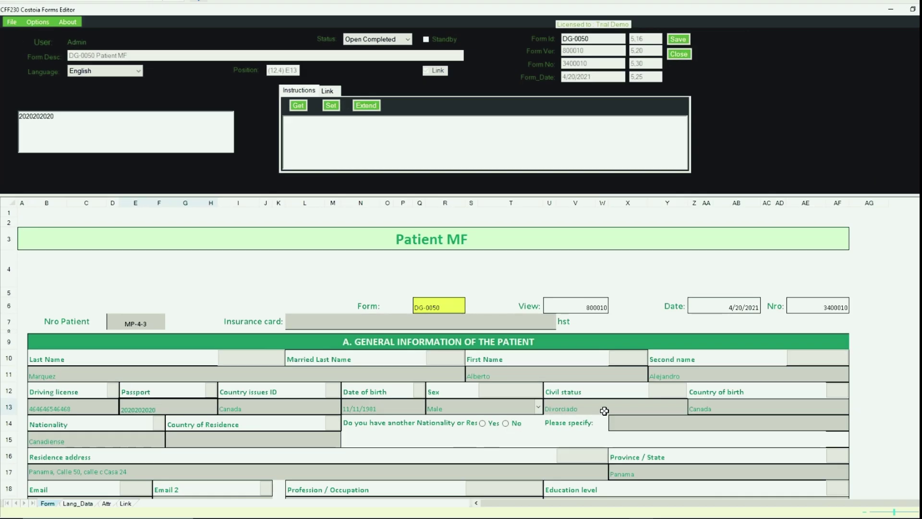
{"action": "double_click", "coordinate": [701, 410]}
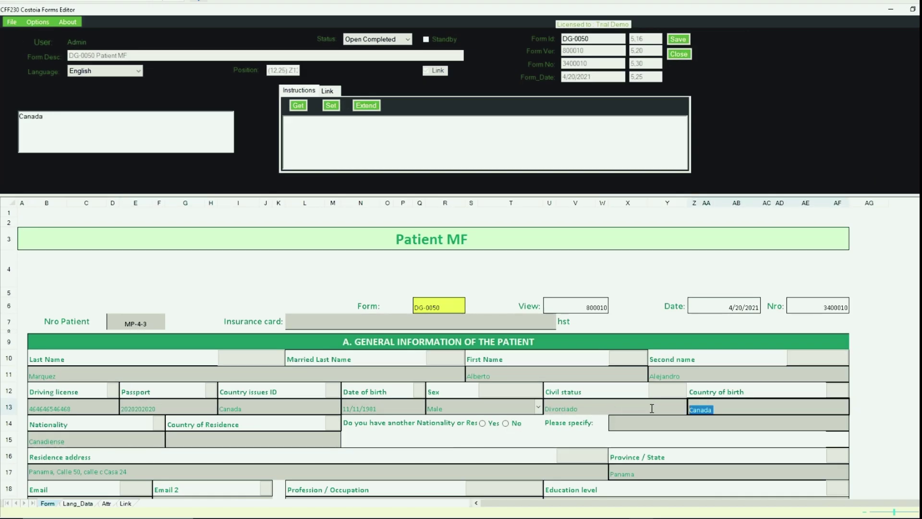
{"action": "type", "text": "USA"}
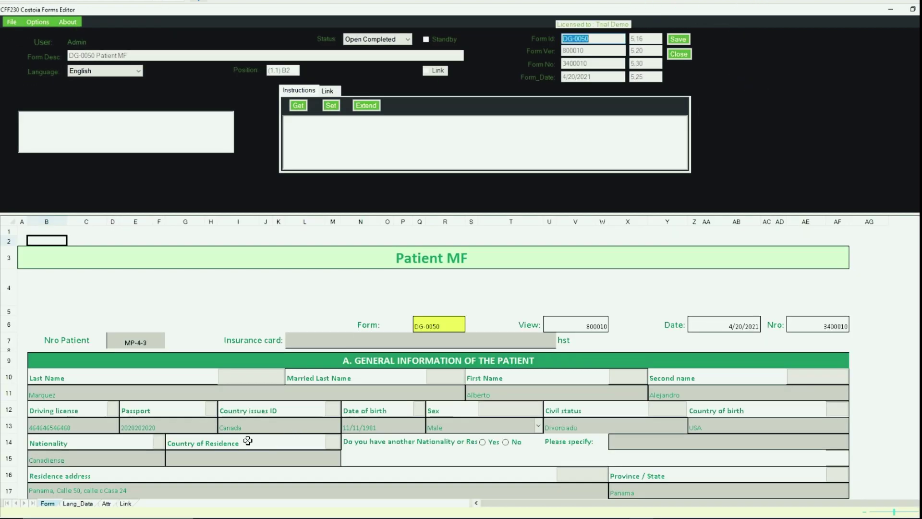
{"action": "left_click", "coordinate": [170, 427]}
{"action": "right_click", "coordinate": [170, 427]}
{"action": "left_click", "coordinate": [198, 446]}
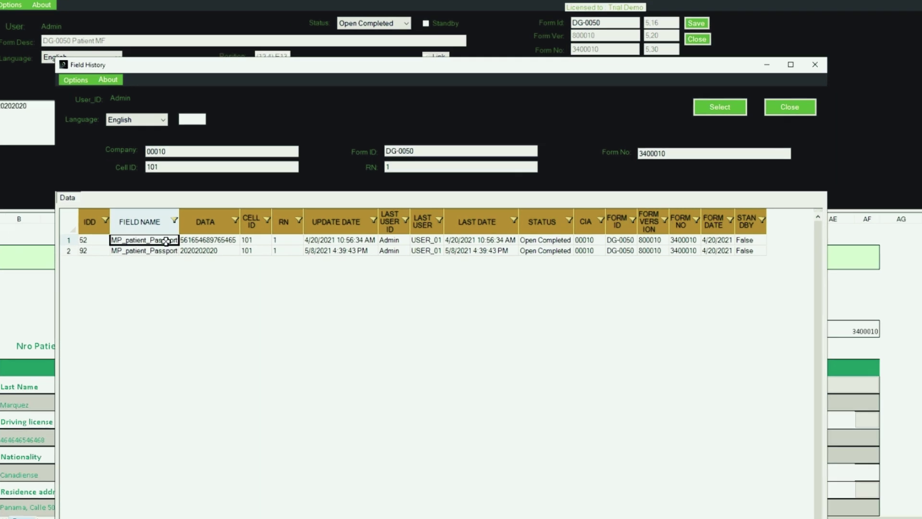
{"action": "left_click", "coordinate": [162, 240]}
{"action": "left_click", "coordinate": [221, 240]}
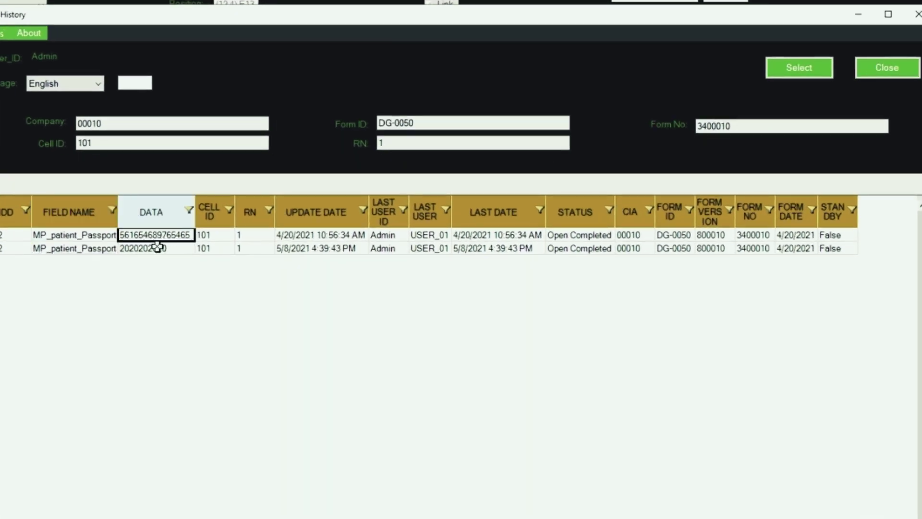
{"action": "left_click", "coordinate": [159, 249]}
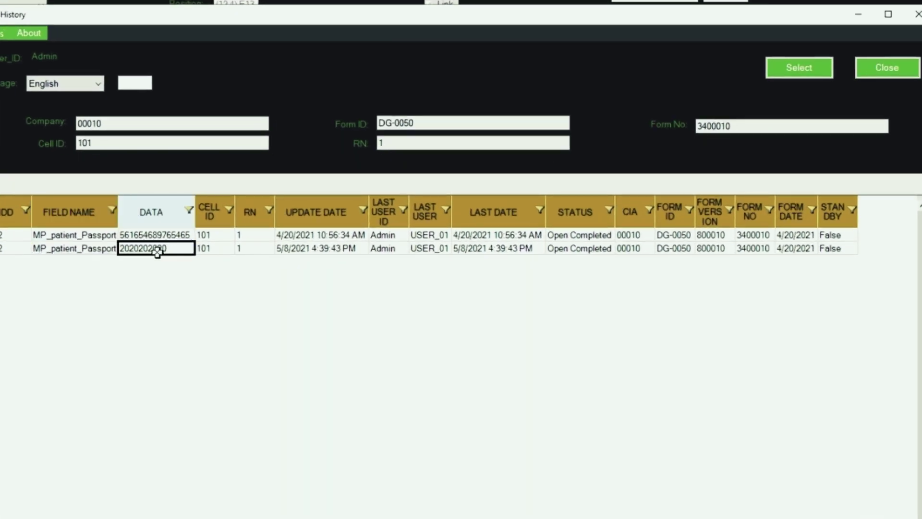
{"action": "left_click", "coordinate": [319, 235]}
{"action": "left_click", "coordinate": [324, 248]}
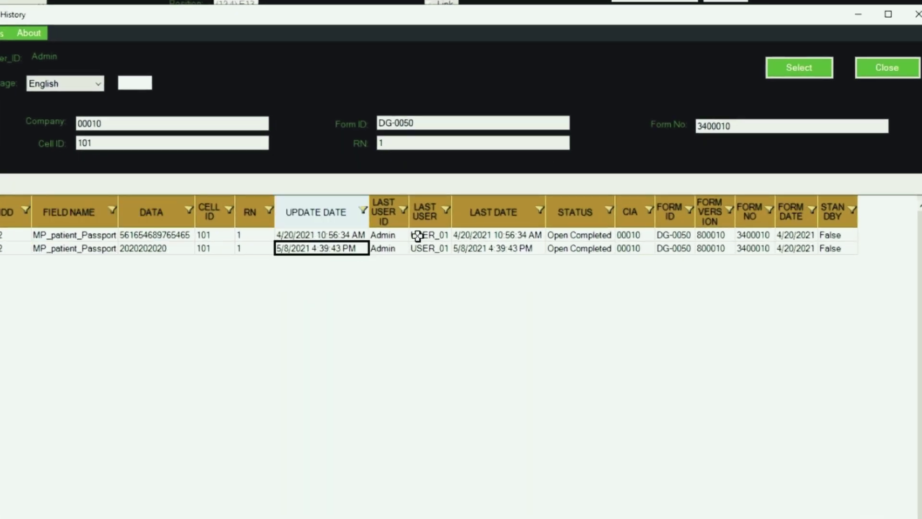
{"action": "left_click", "coordinate": [418, 236]}
{"action": "left_click", "coordinate": [425, 249]}
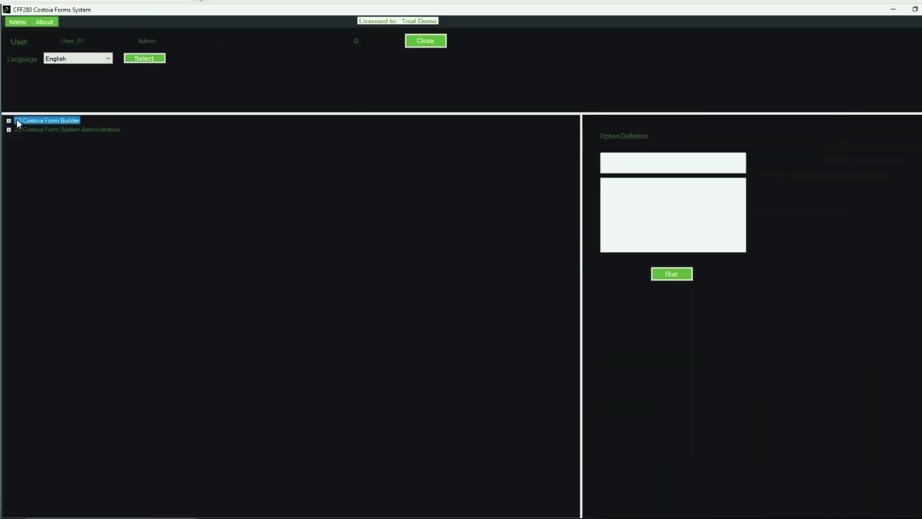
- Launch CFF500 Data Center and filter Patient MF records to Approved status
{"action": "left_click", "coordinate": [9, 121]}
{"action": "left_click", "coordinate": [104, 157]}
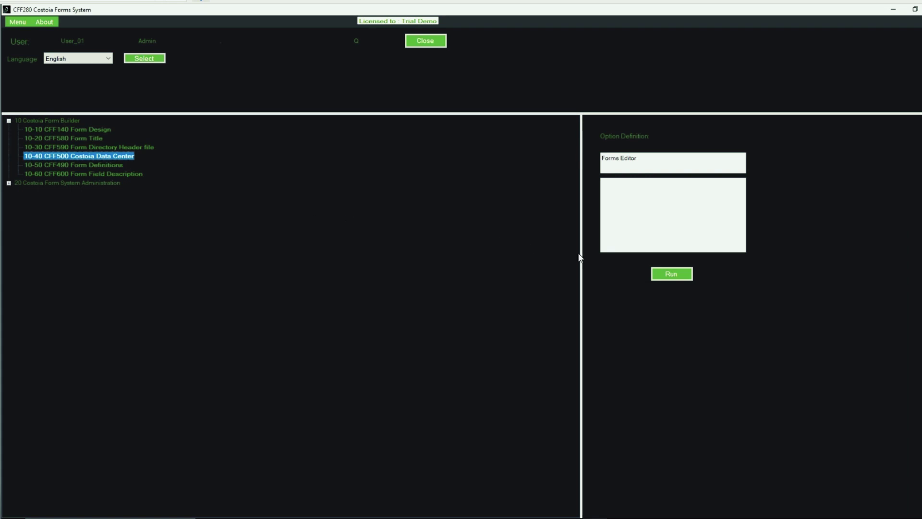
{"action": "left_click", "coordinate": [672, 274]}
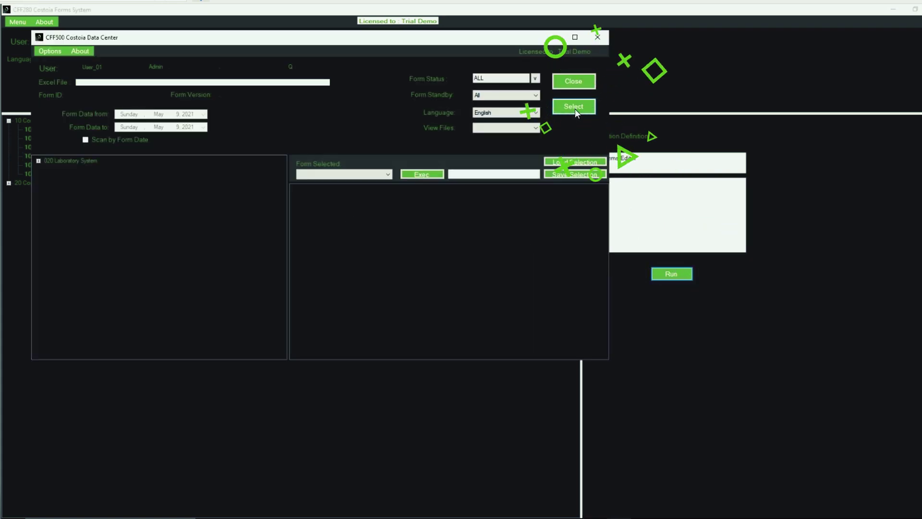
{"action": "left_click", "coordinate": [557, 47]}
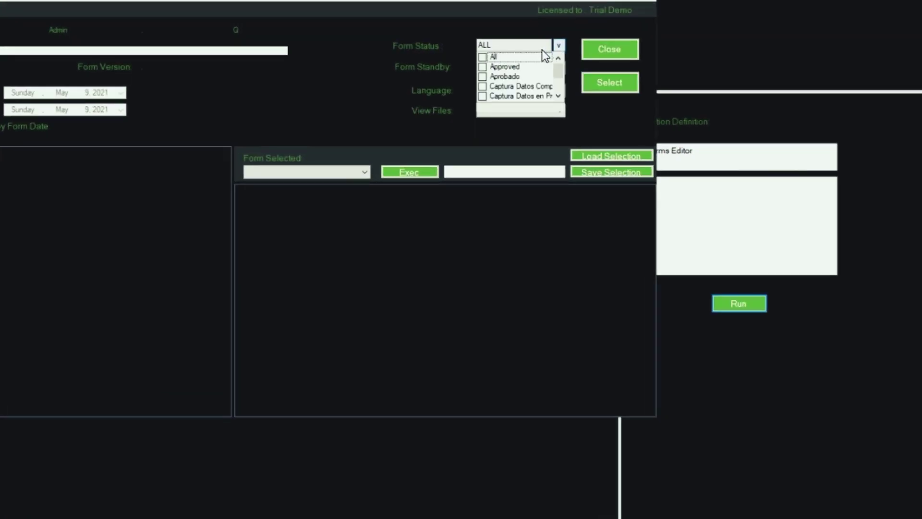
{"action": "left_click", "coordinate": [482, 67]}
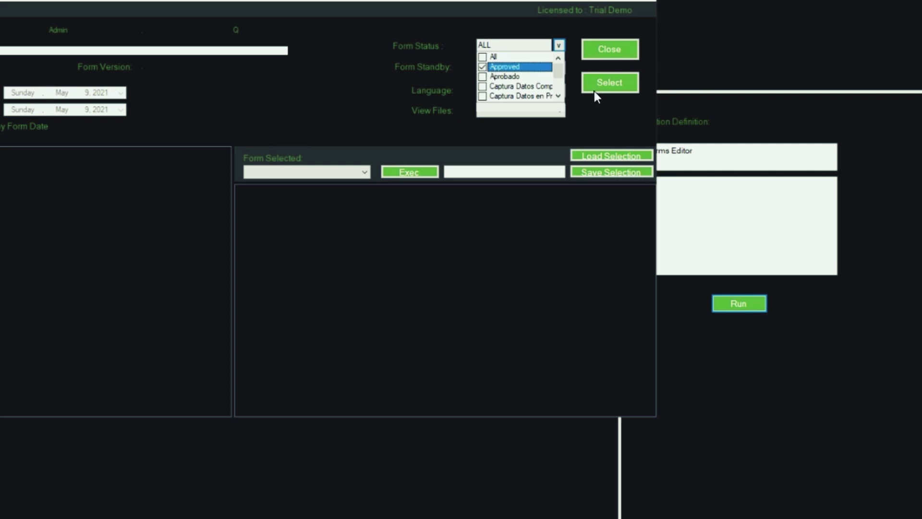
{"action": "left_click", "coordinate": [609, 83]}
{"action": "left_click", "coordinate": [37, 163]}
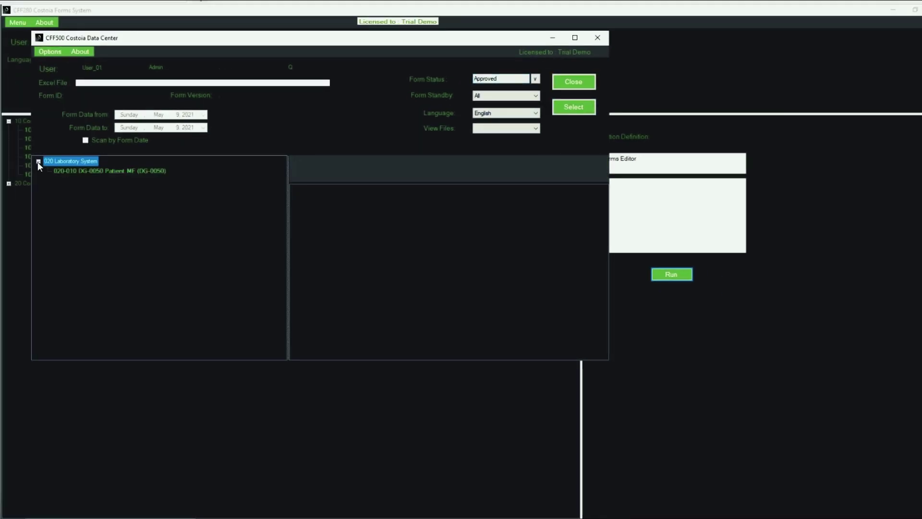
{"action": "left_click", "coordinate": [78, 172]}
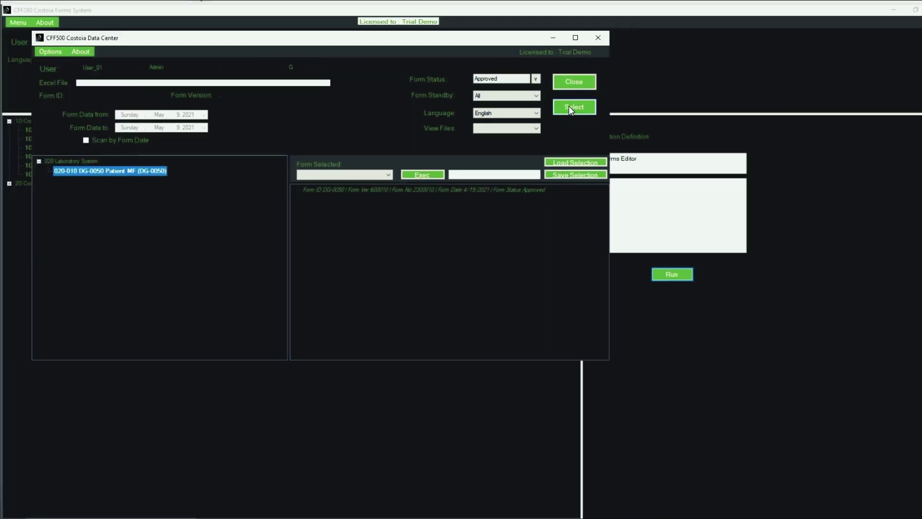
- Refilter to Open Pending status, listing the four DG-0050 Patient MF entries
{"action": "left_click", "coordinate": [568, 106]}
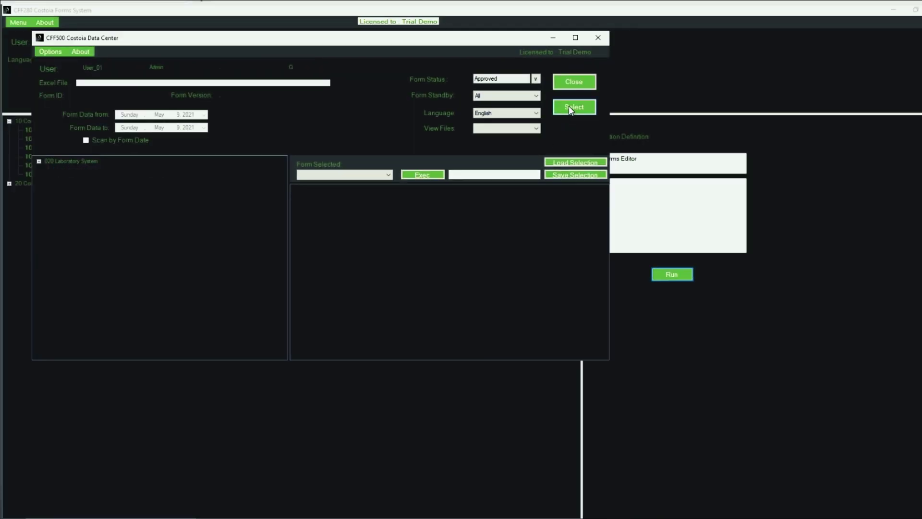
{"action": "left_click", "coordinate": [535, 80]}
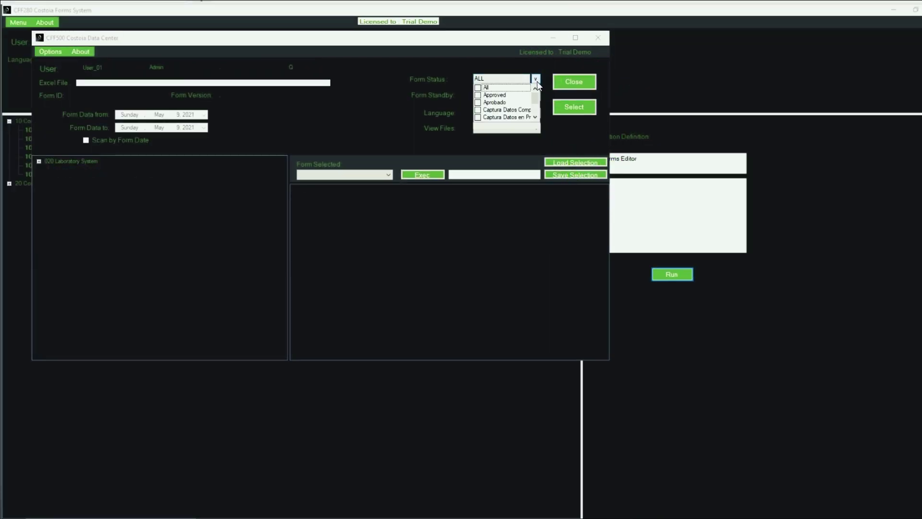
{"action": "left_click", "coordinate": [536, 117]}
{"action": "left_click", "coordinate": [536, 117]}
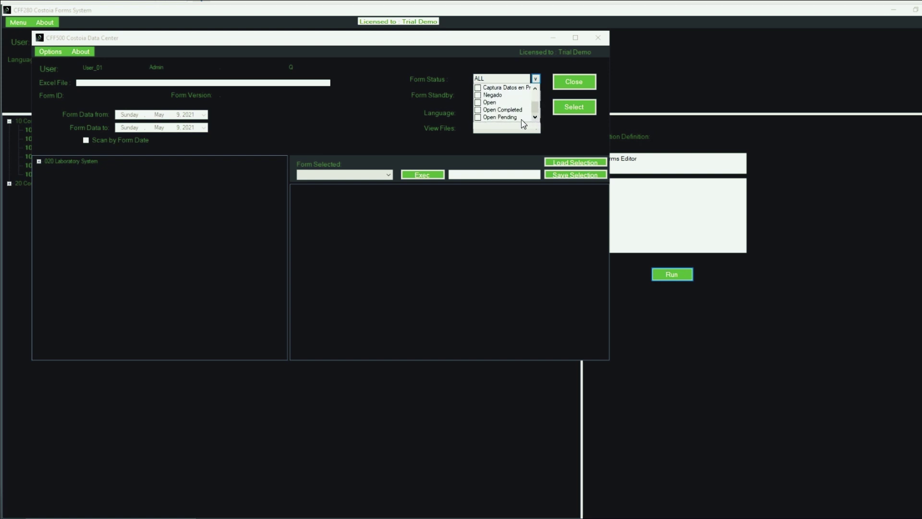
{"action": "left_click", "coordinate": [503, 118]}
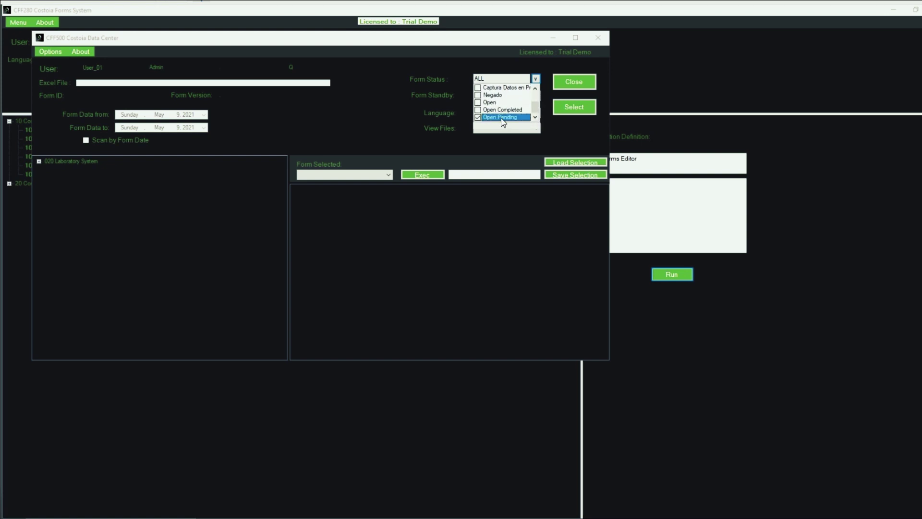
{"action": "left_click", "coordinate": [568, 106]}
{"action": "left_click", "coordinate": [57, 161]}
{"action": "left_click", "coordinate": [39, 160]}
{"action": "left_click", "coordinate": [99, 170]}
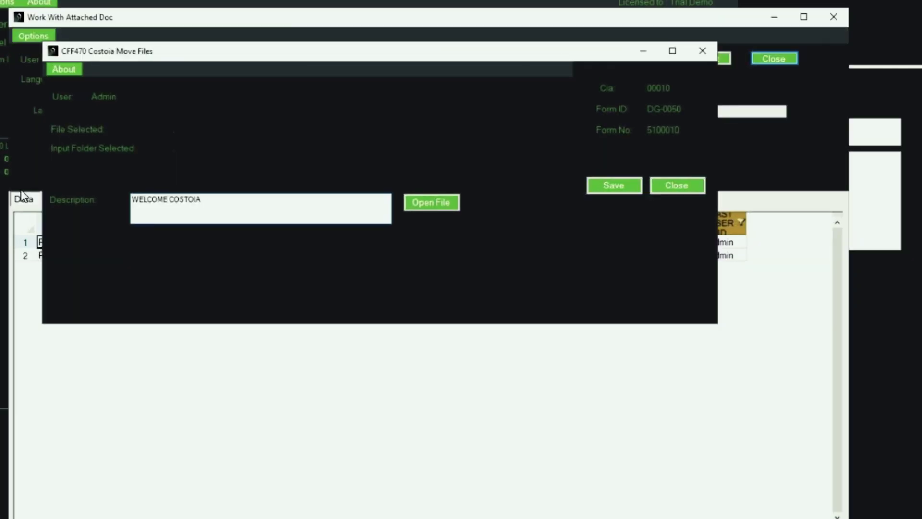
- Browse for and choose WELCOME TO COSTOIA.pdf as the file to attach to form 5100010
{"action": "left_click", "coordinate": [431, 202]}
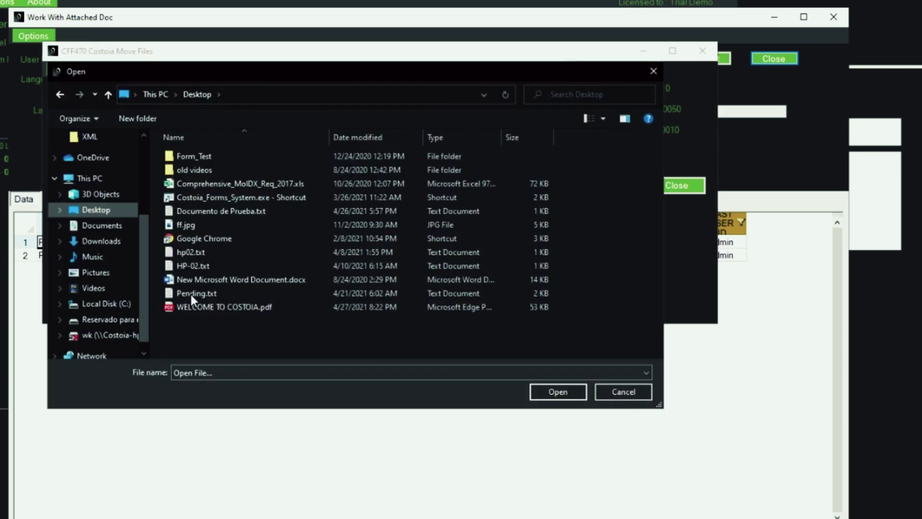
{"action": "left_click", "coordinate": [215, 306]}
{"action": "left_click", "coordinate": [558, 391]}
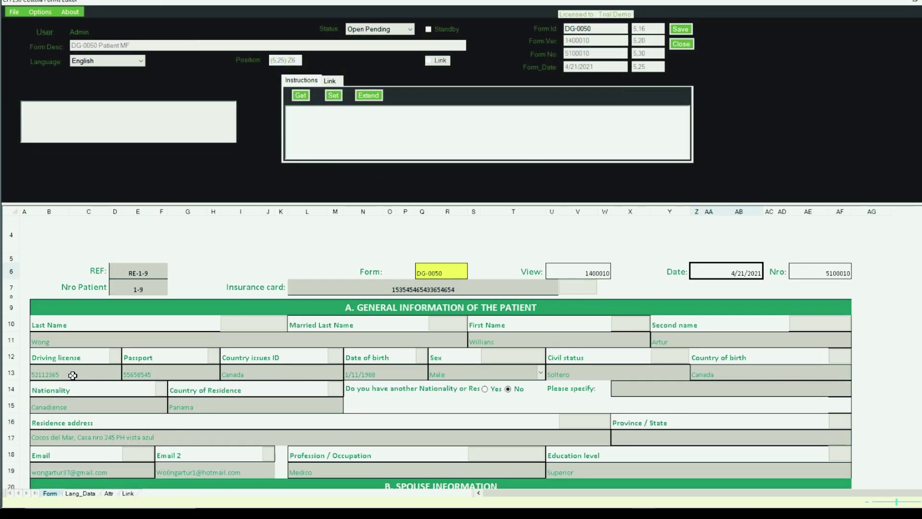
{"action": "left_click", "coordinate": [72, 374]}
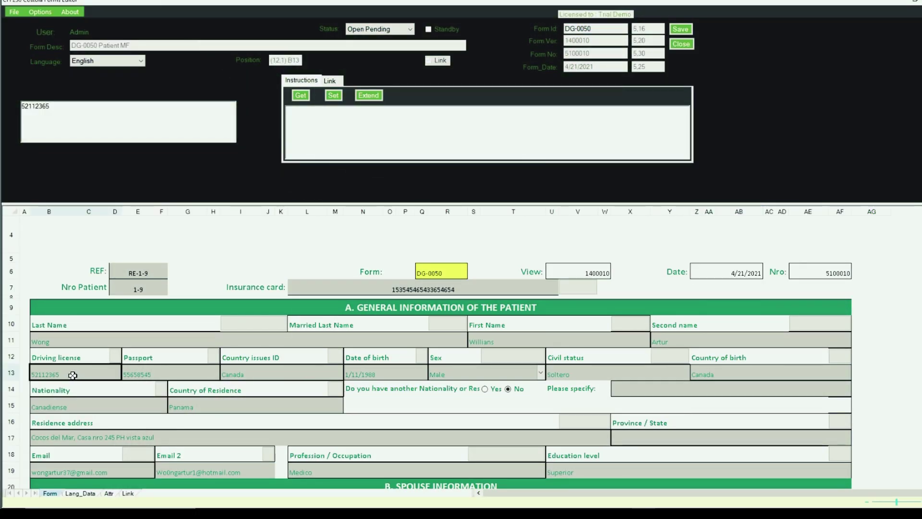
{"action": "right_click", "coordinate": [72, 375]}
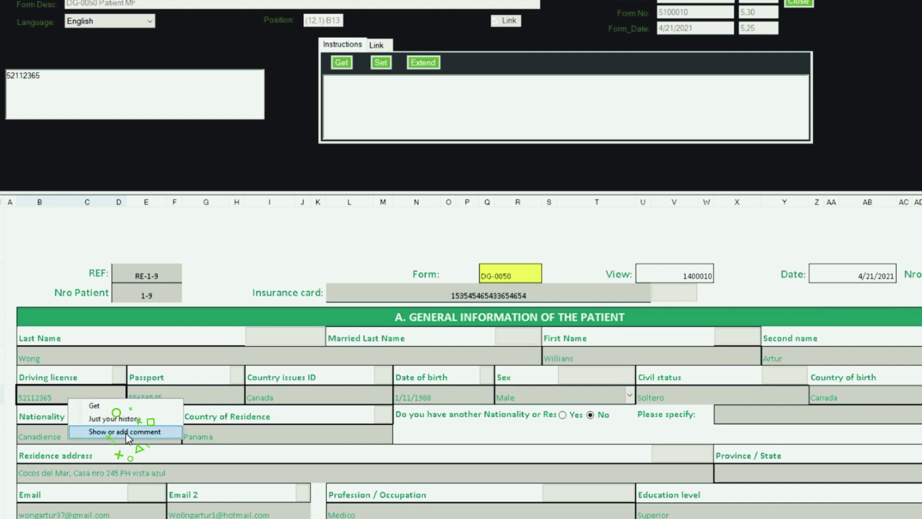
{"action": "left_click", "coordinate": [126, 433]}
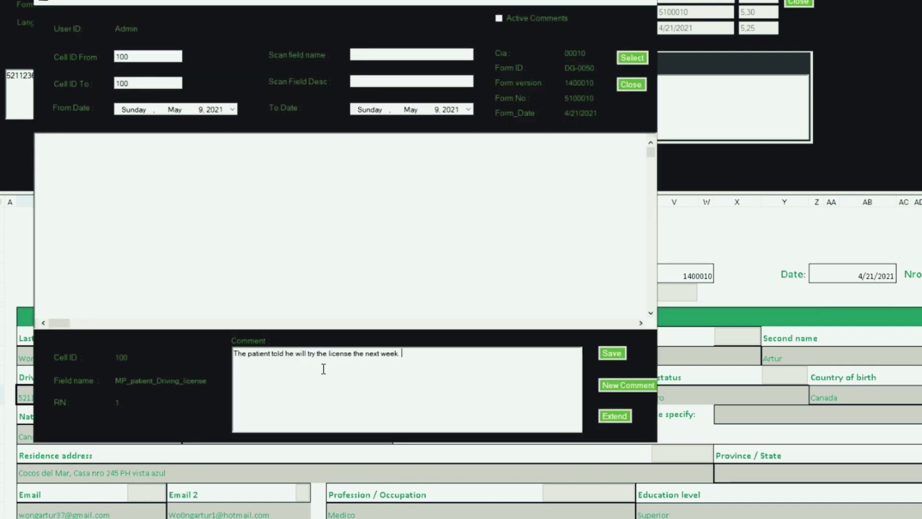
{"action": "left_click", "coordinate": [611, 353]}
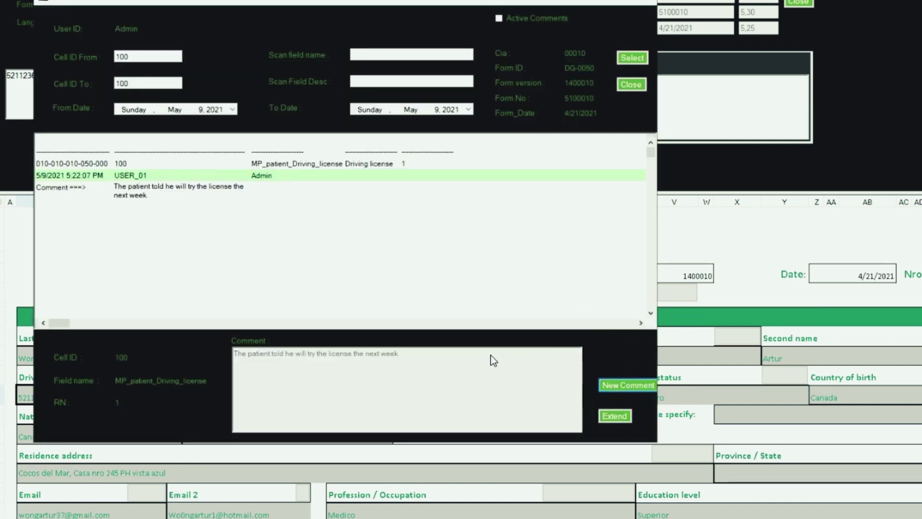
- Review the saved comment's user and record, then show form 5100010's comment history
{"action": "left_click", "coordinate": [134, 176]}
{"action": "left_click", "coordinate": [271, 175]}
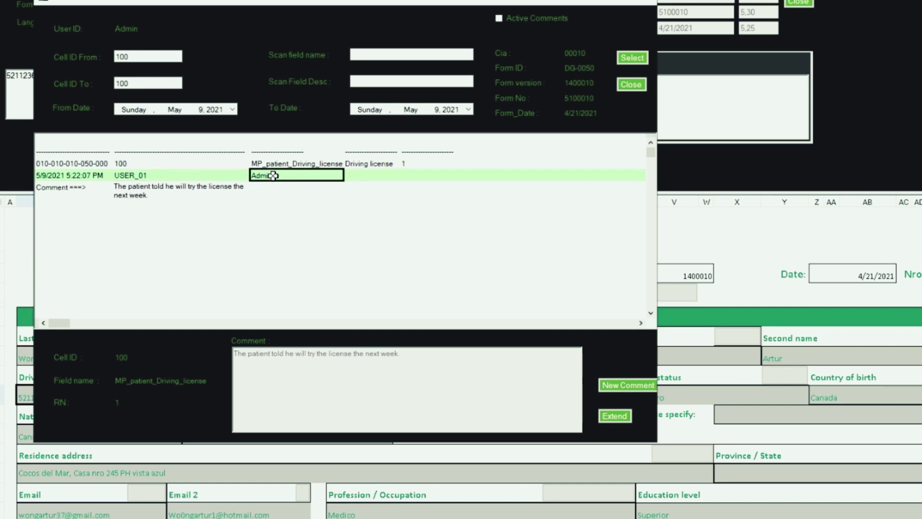
{"action": "left_click", "coordinate": [546, 153]}
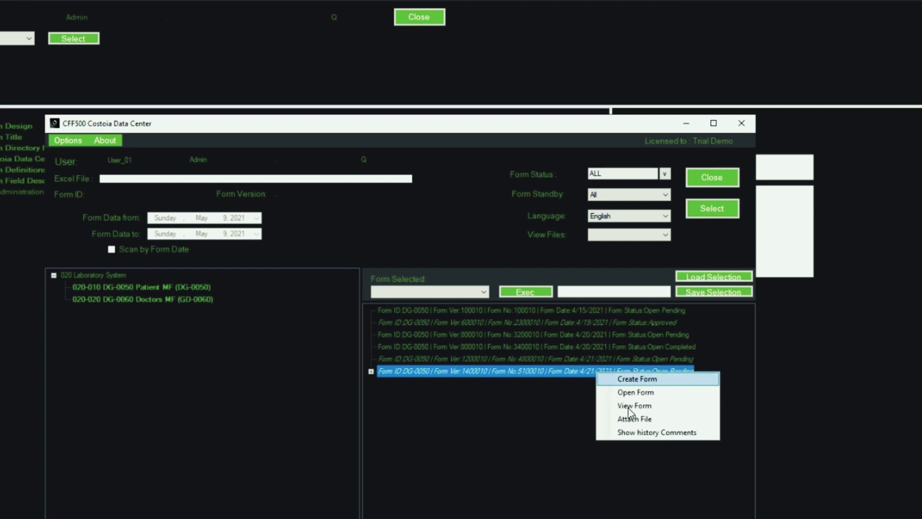
{"action": "left_click", "coordinate": [652, 424]}
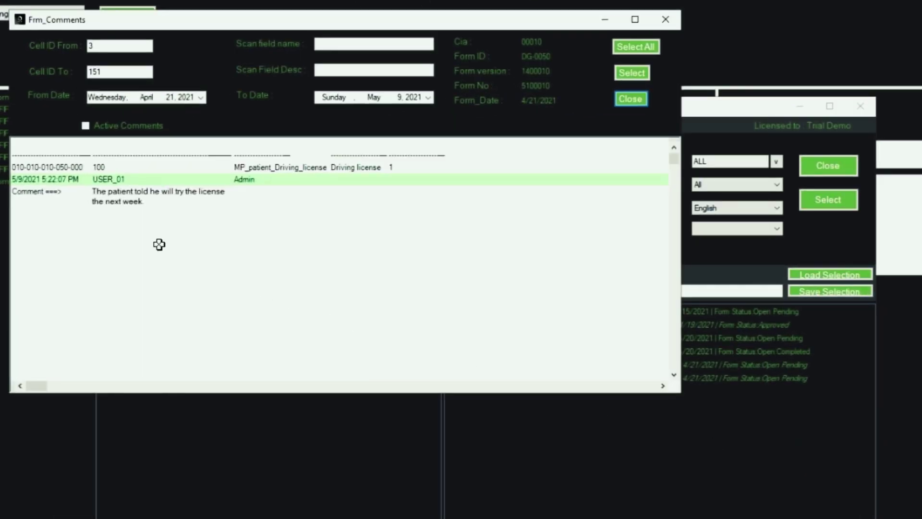